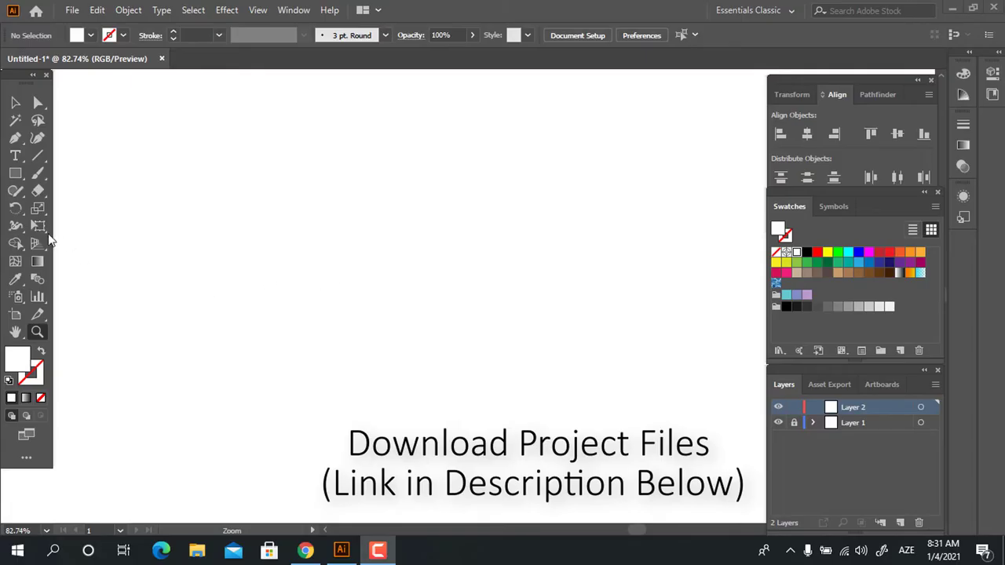
Step: Set the fill colour to light grey CEC4C4 in the Color Picker
double_click(26, 357)
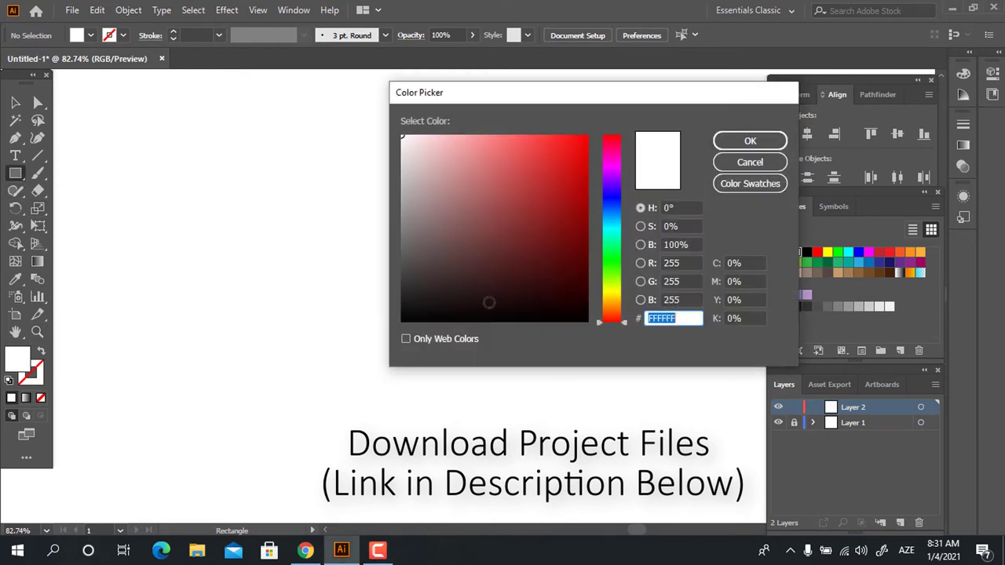
left_click_drag(419, 167, 406, 169)
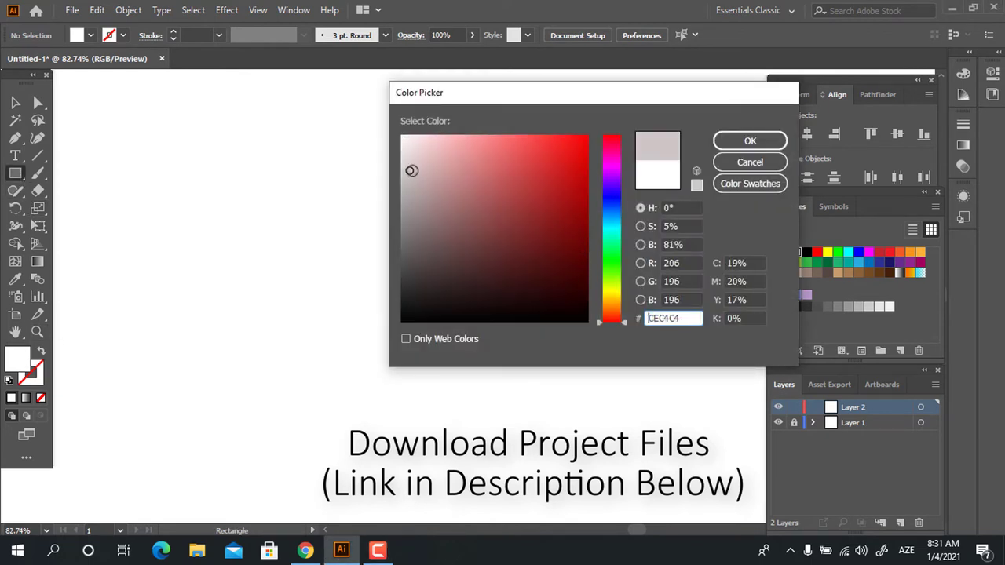
left_click(749, 141)
Step: Draw a wide light grey rectangle and centre it on the artboard
left_click_drag(171, 179, 560, 273)
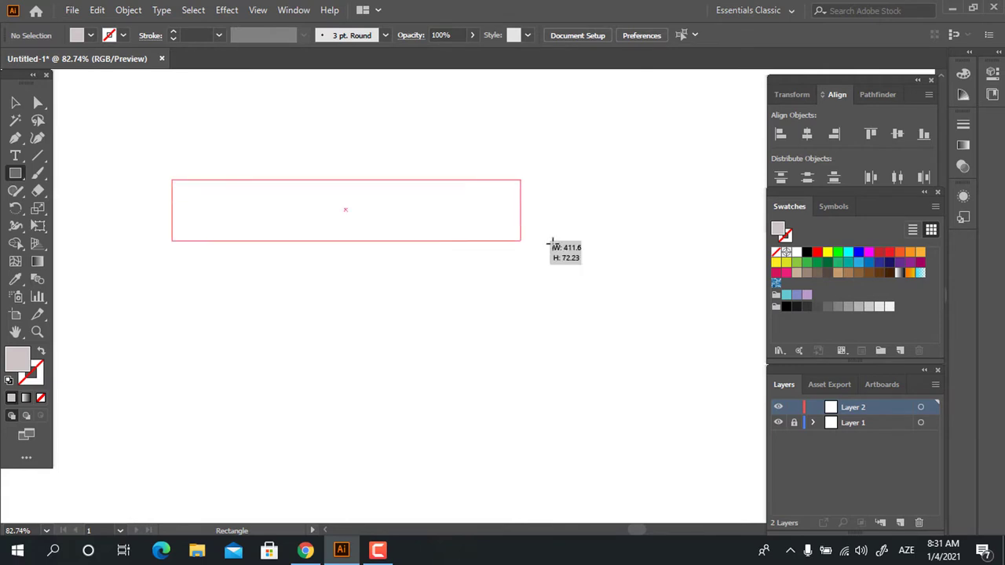
left_click(631, 38)
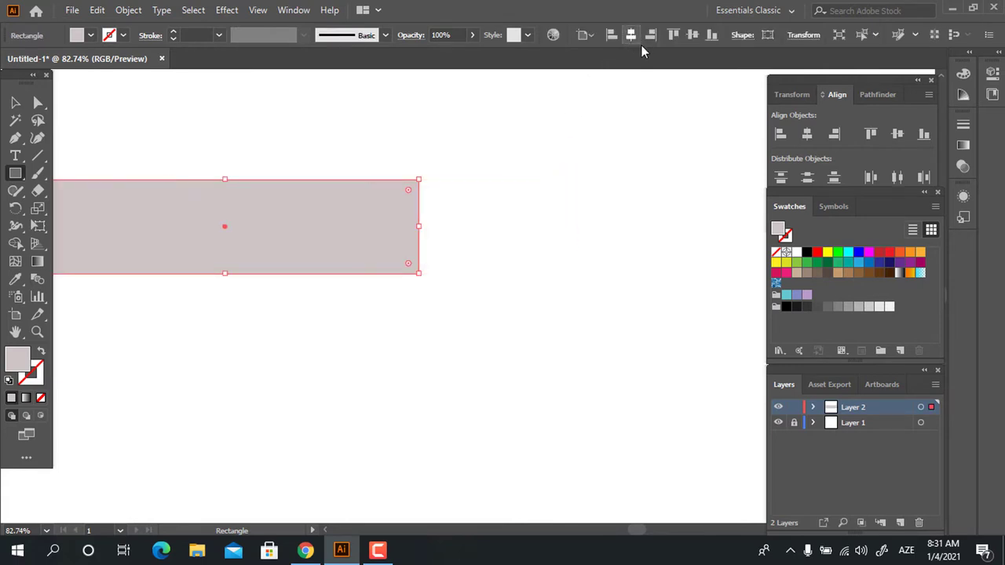
left_click(692, 35)
left_click_drag(424, 290, 554, 168)
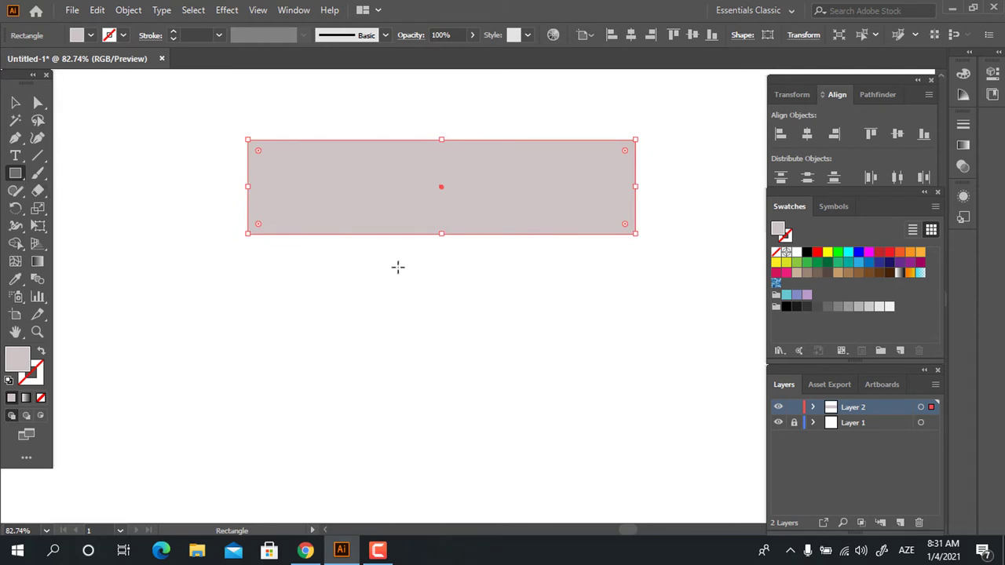
Step: Draw a tall narrow helper rectangle centred beneath the wide one
left_click_drag(424, 261, 480, 393)
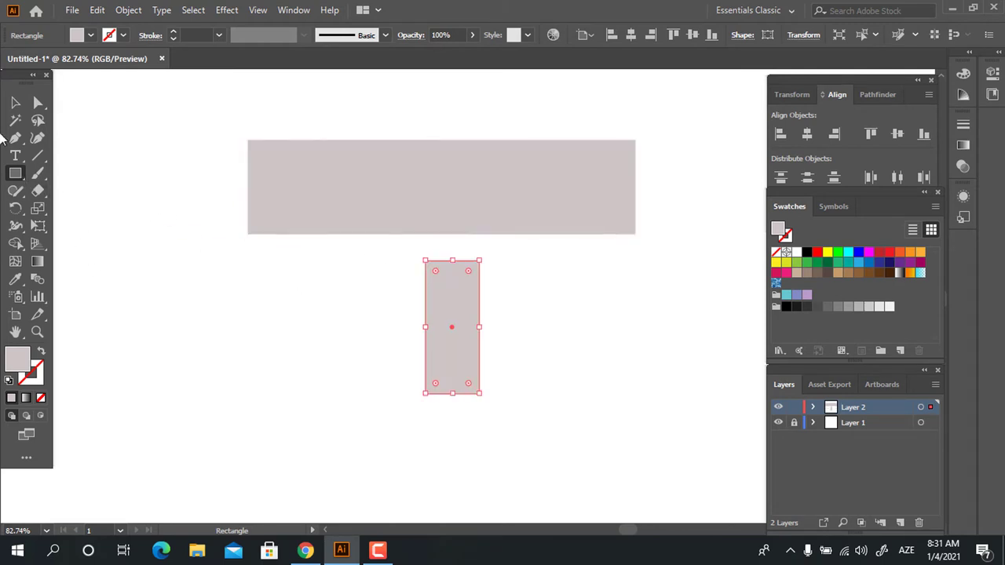
left_click(13, 102)
left_click(633, 35)
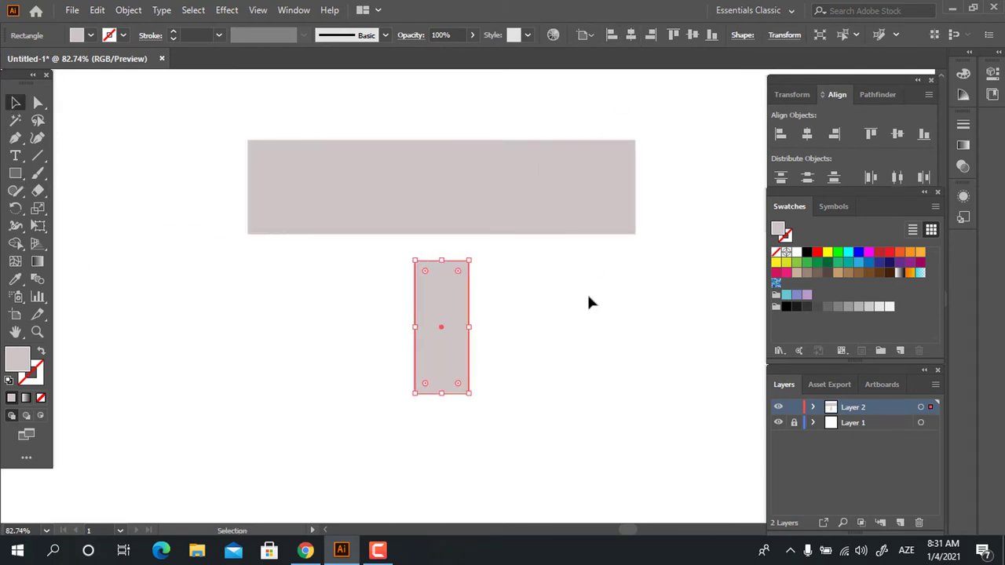
left_click_drag(579, 284, 570, 381)
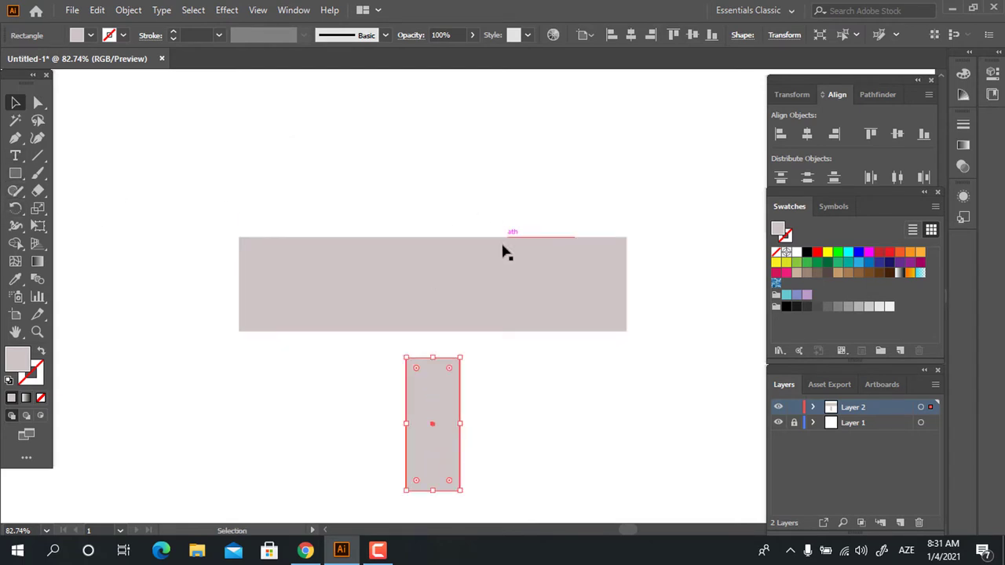
Step: Add two anchor points near the middle of the wide rectangle's top edge
left_click(504, 251)
left_click(15, 138)
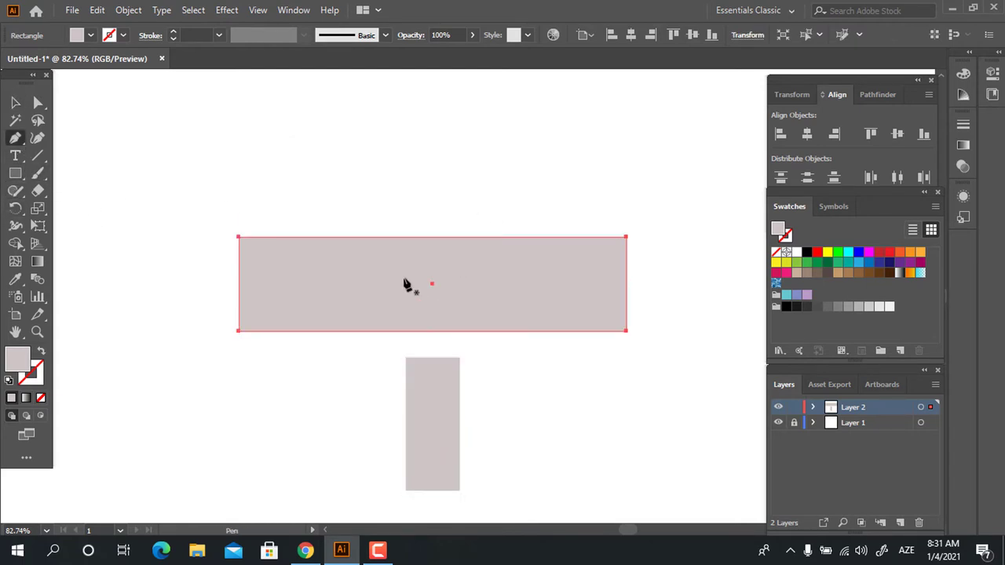
left_click(405, 236)
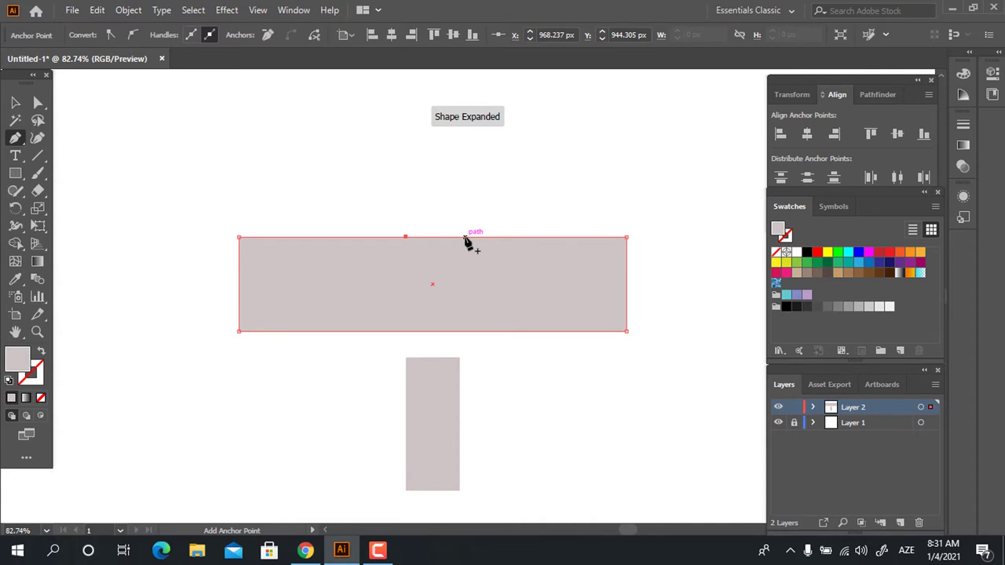
left_click(459, 236)
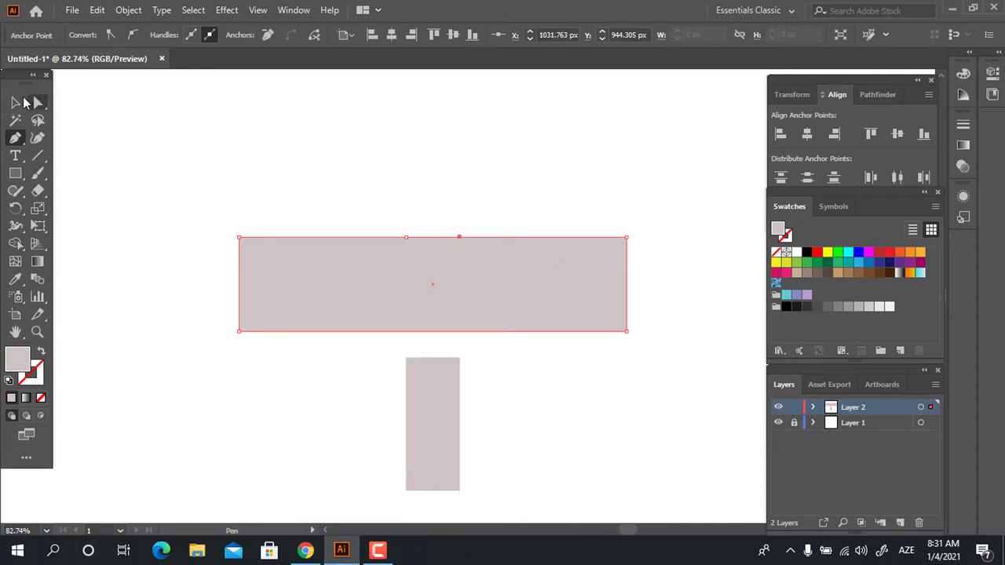
Step: Delete the tall helper rectangle
left_click(22, 102)
left_click_drag(531, 399, 339, 392)
key("Delete")
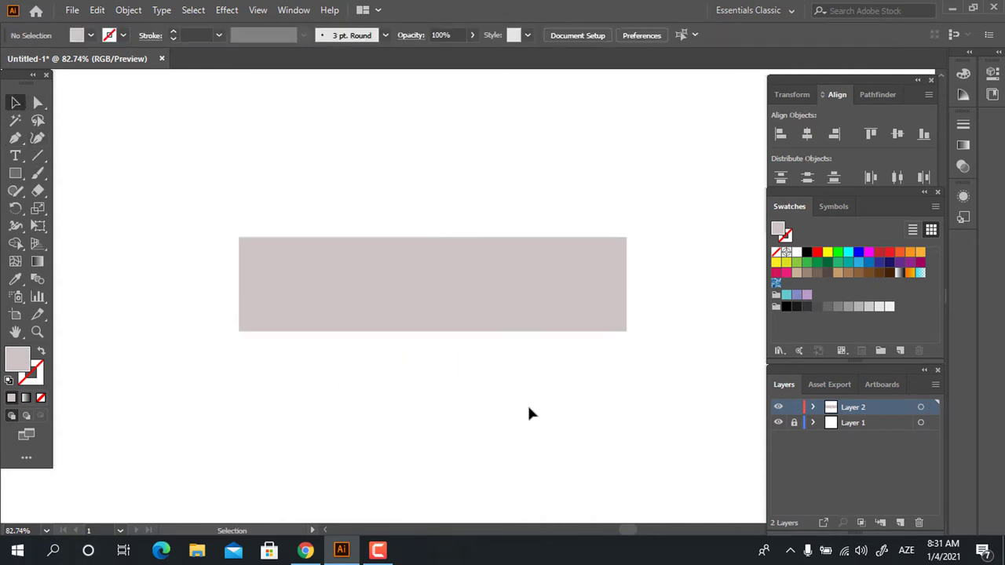
Step: Shorten the rectangle and make it an unfilled 14 pt light grey outline
left_click(453, 329)
left_click_drag(433, 332, 429, 316)
left_click_drag(536, 363, 518, 422)
left_click(41, 351)
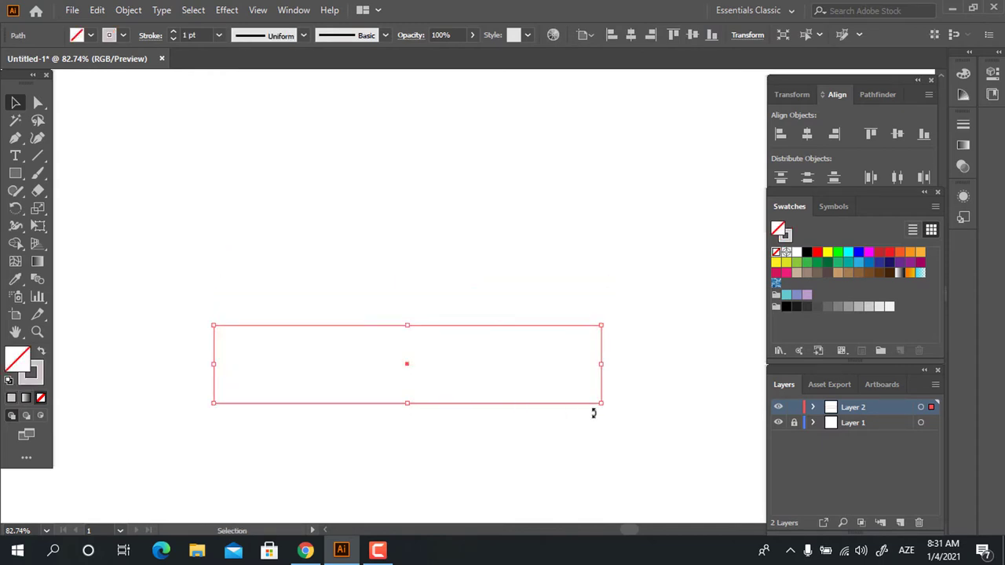
left_click(173, 31)
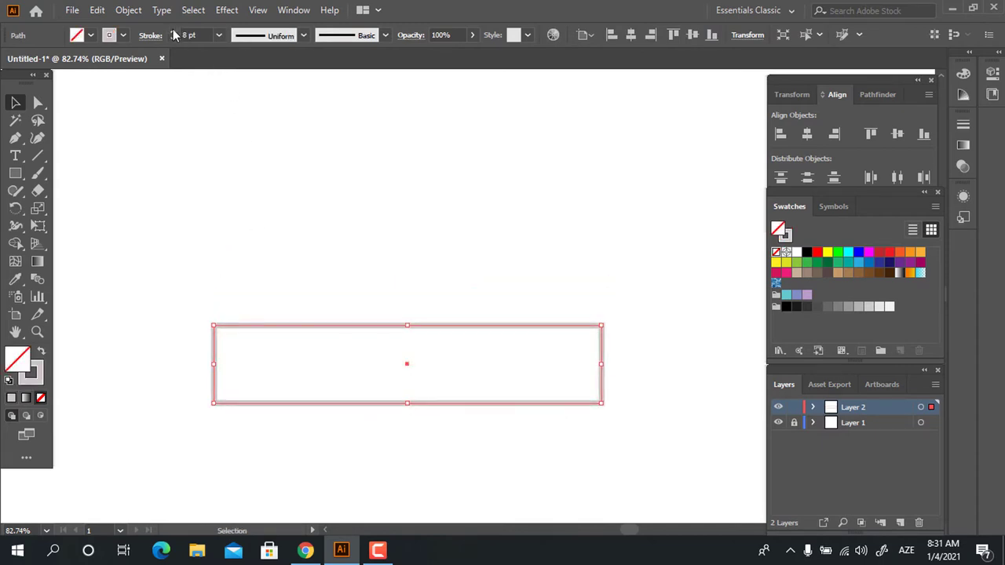
left_click(173, 31)
Step: Raise the two top-middle anchors into a flat-topped peak, then select the bottom anchors
left_click(38, 102)
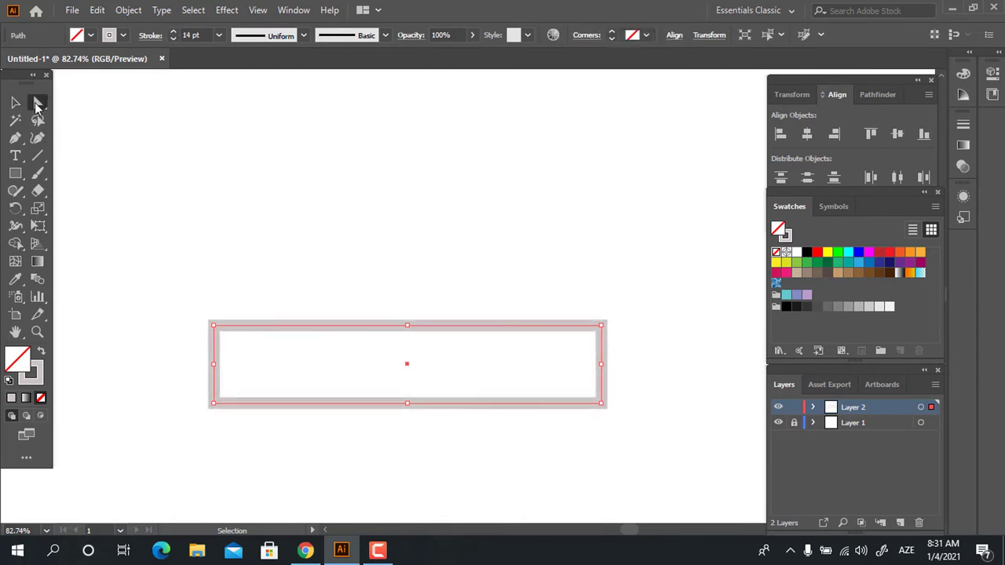
left_click_drag(310, 232, 463, 353)
left_click_drag(413, 325, 400, 202)
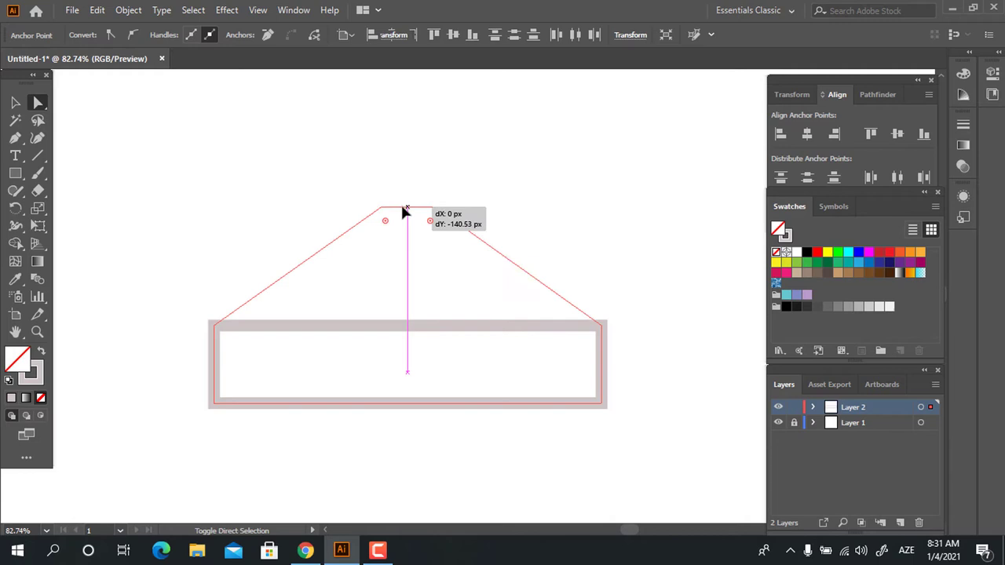
left_click(471, 333)
left_click_drag(471, 333, 431, 303)
left_click_drag(422, 260, 431, 320)
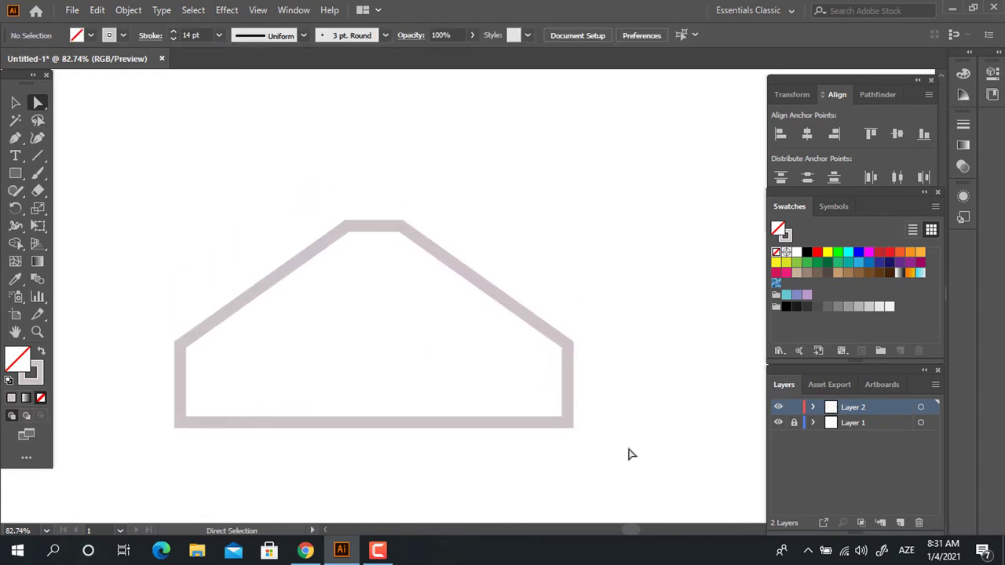
left_click_drag(630, 440, 98, 397)
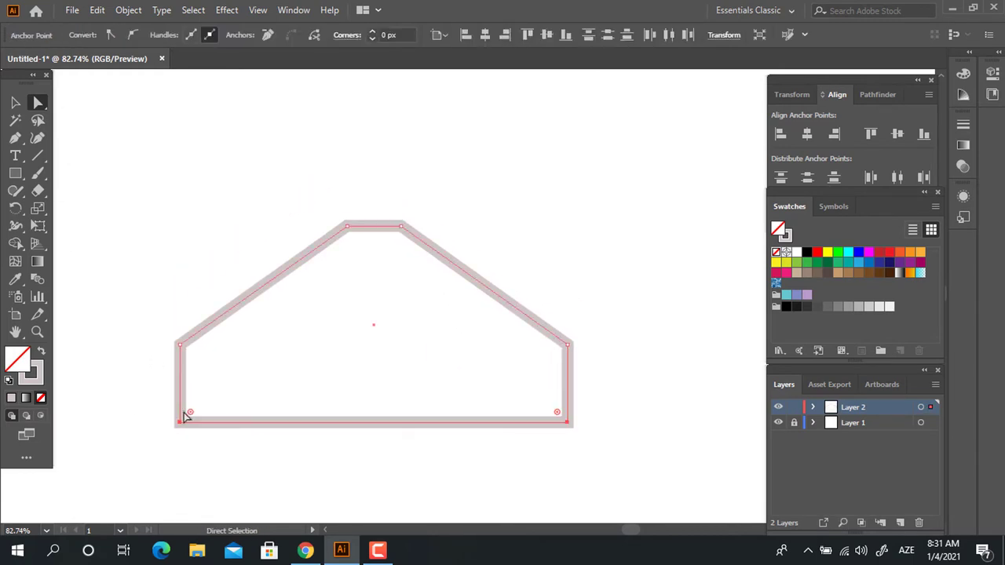
Step: Nudge the bottom edge up and round the lower corners to about 46 px radius
key("shift+Up")
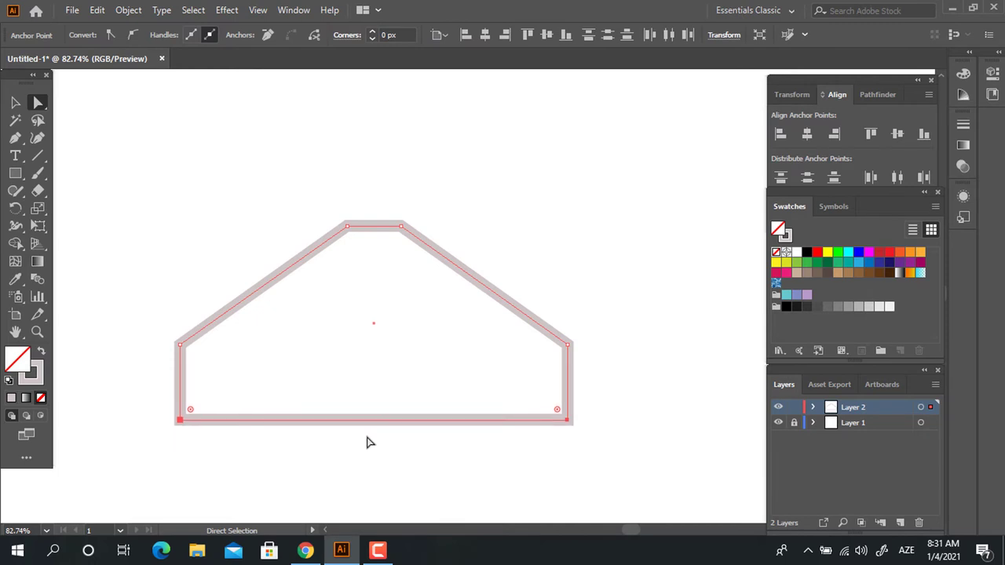
key("shift+Up")
key("shift+Up")
left_click_drag(612, 431, 540, 320)
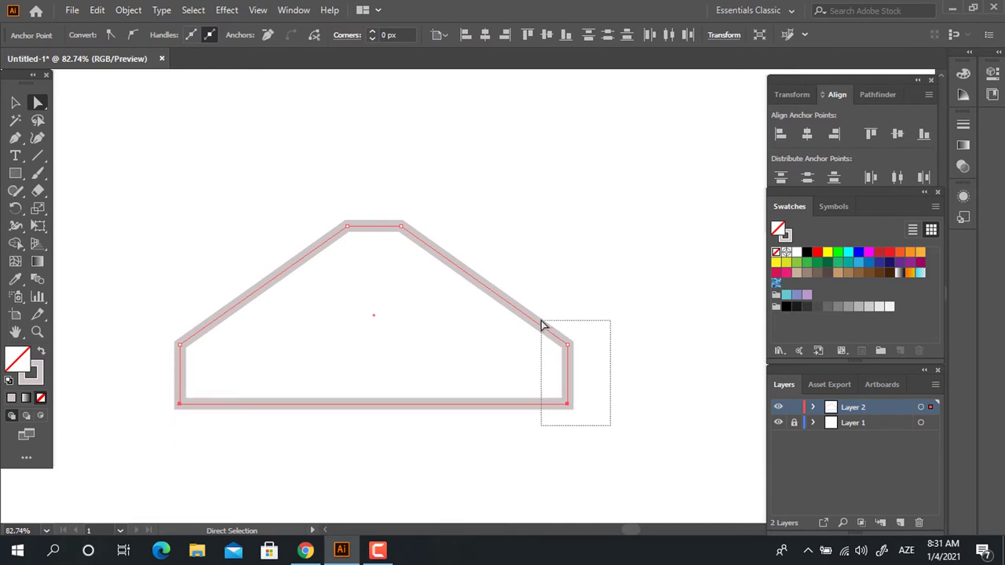
left_click_drag(287, 442, 135, 327)
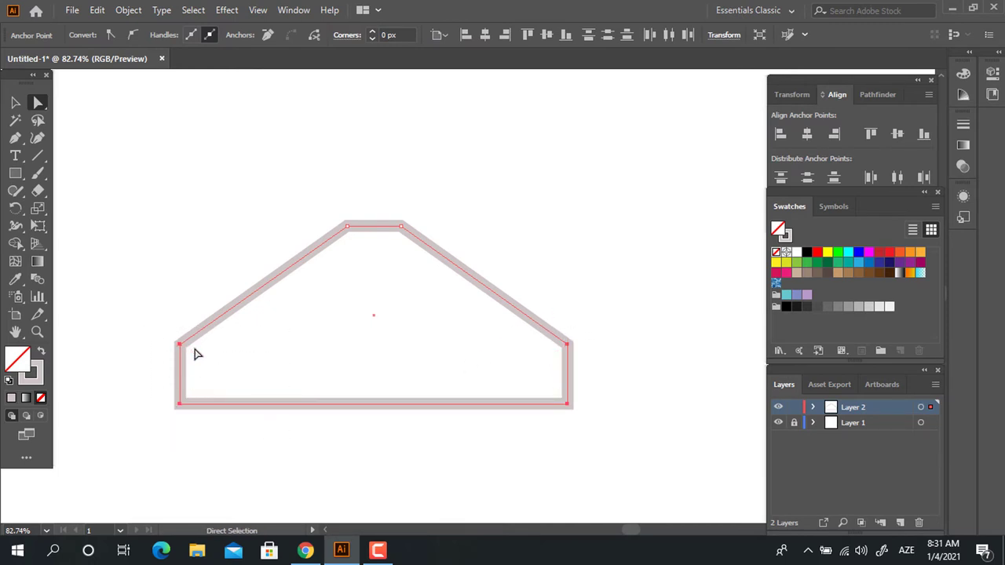
left_click_drag(192, 346, 269, 365)
left_click_drag(267, 462, 105, 327)
mouse_move(654, 432)
left_mouse_down()
mouse_move(550, 337)
mouse_move(298, 382)
left_mouse_up()
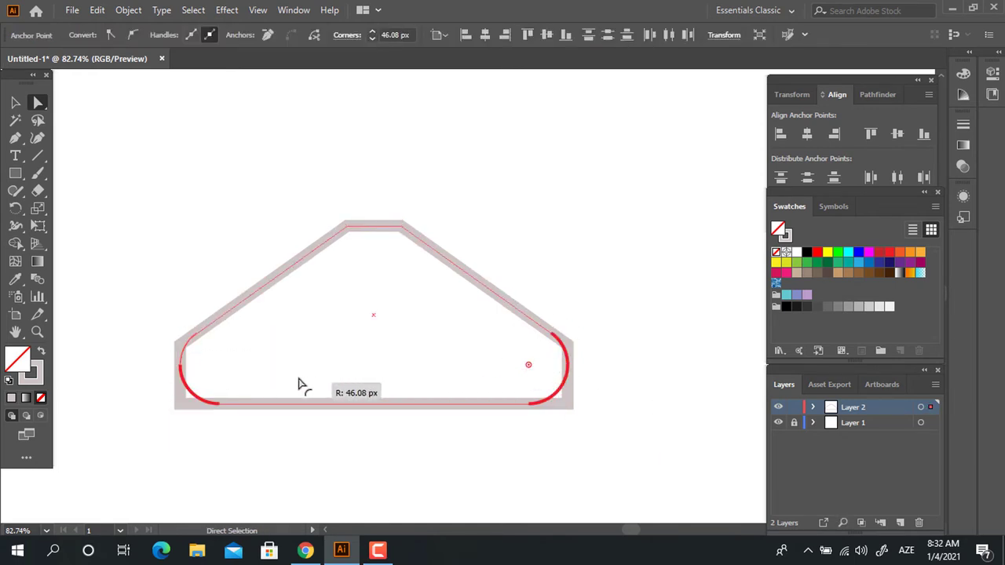
left_click(630, 437)
mouse_move(631, 437)
left_mouse_down()
mouse_move(617, 382)
mouse_move(652, 410)
left_mouse_up()
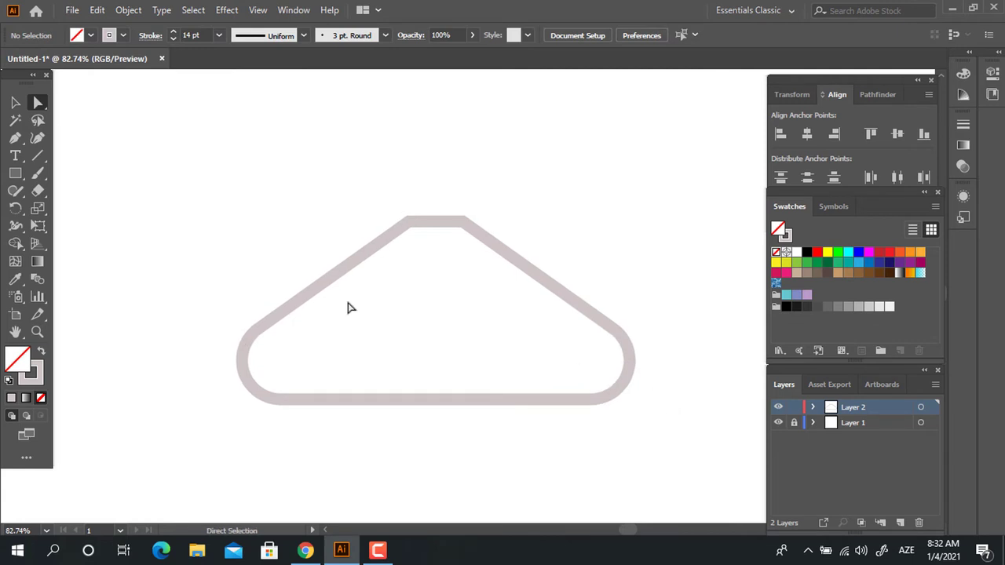
left_click(15, 102)
Step: Thicken the hanger outline's stroke to 18 pt
mouse_move(175, 156)
left_mouse_down()
mouse_move(526, 403)
mouse_move(606, 416)
left_mouse_up()
left_click(174, 36)
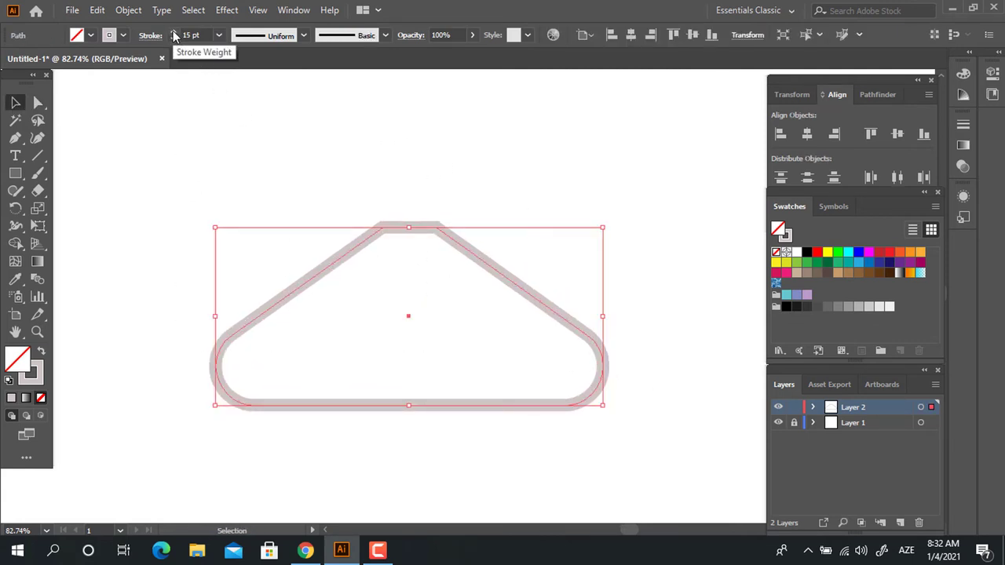
left_click(174, 37)
left_click(474, 192)
left_click_drag(473, 192, 487, 251)
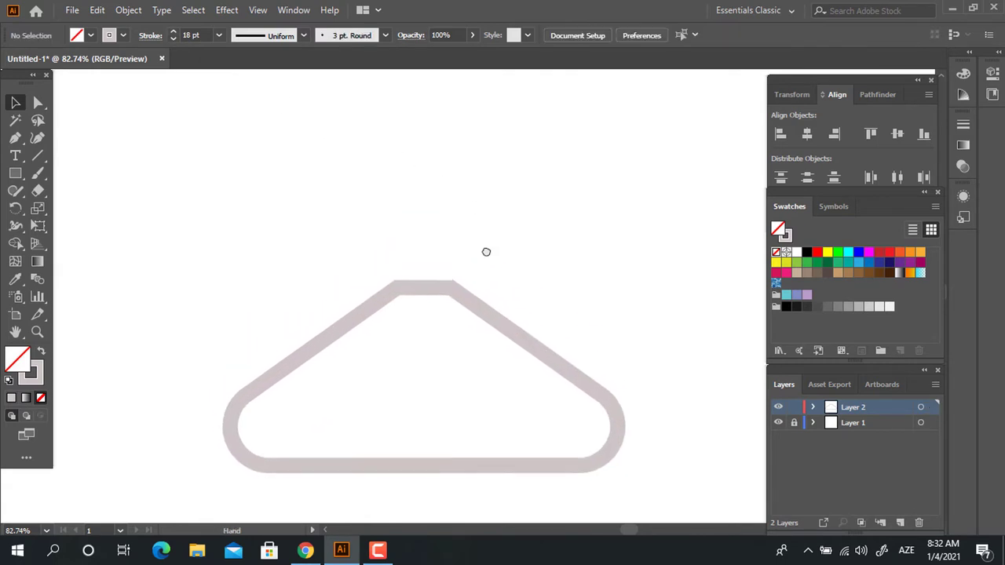
Step: Draw a small circle above the hanger outline
left_click(15, 172)
left_click(78, 208)
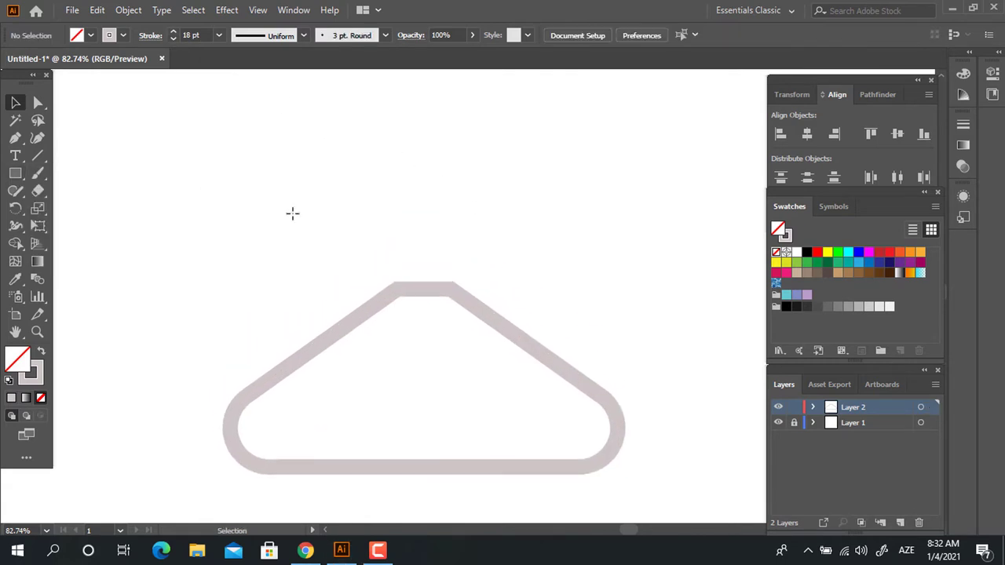
left_click_drag(416, 186, 416, 196)
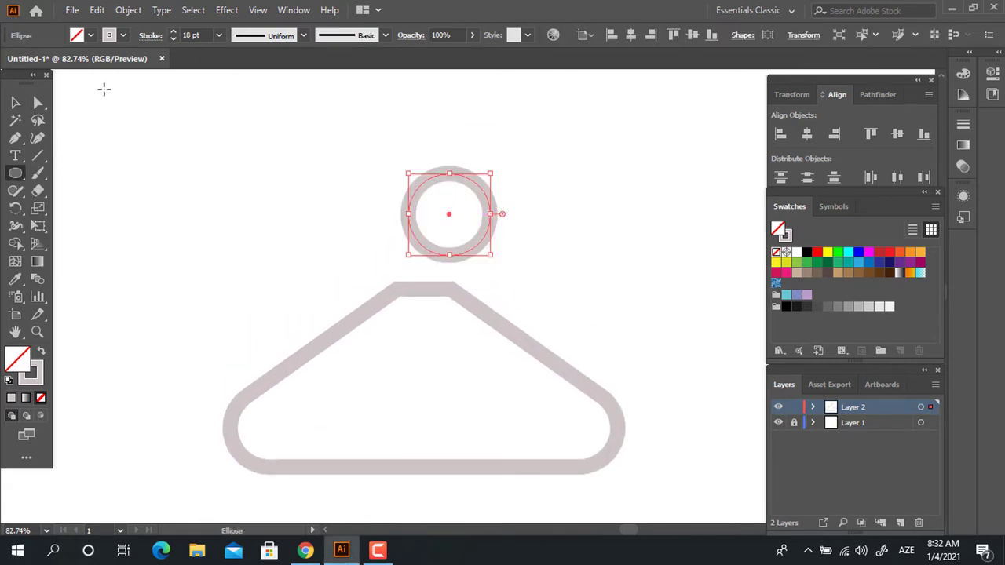
left_click(16, 102)
left_click_drag(354, 162, 624, 357)
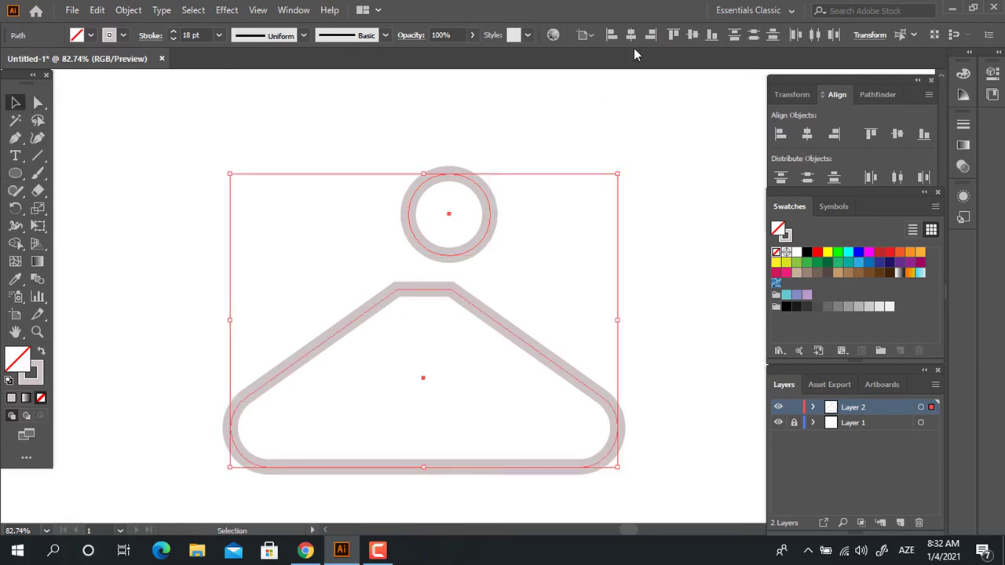
left_click(653, 327)
Step: Draw a short vertical stem from the hanger body's top up to the ring
key("z")
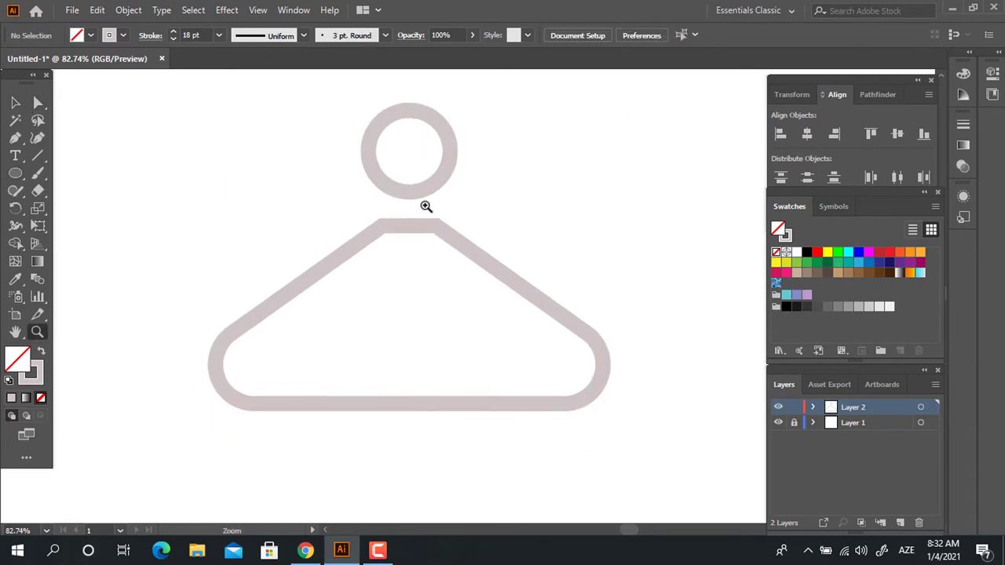
left_click(426, 207)
left_click_drag(421, 227, 393, 169)
left_click(15, 137)
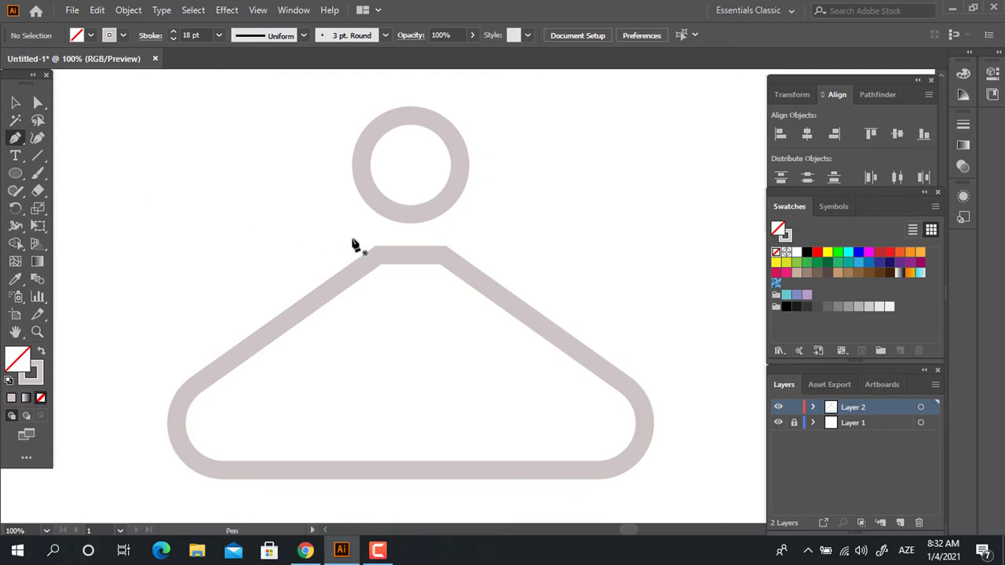
left_click(410, 254)
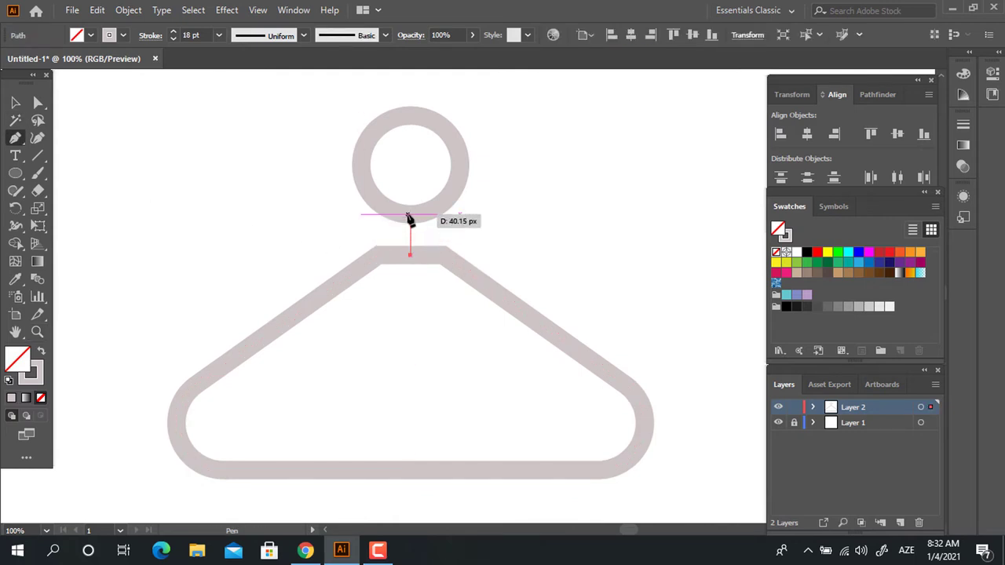
left_click(410, 215)
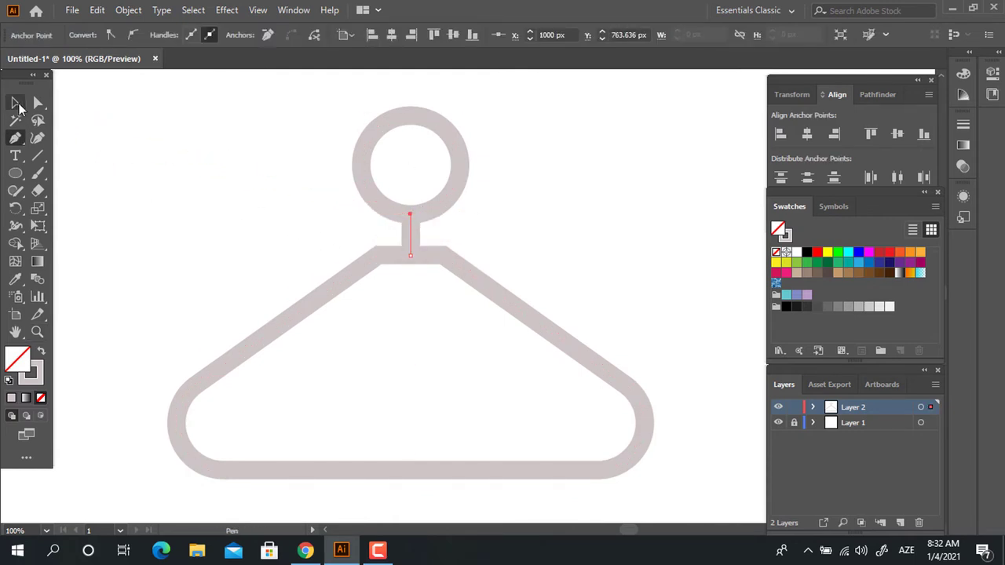
left_click(15, 102)
left_click(467, 203)
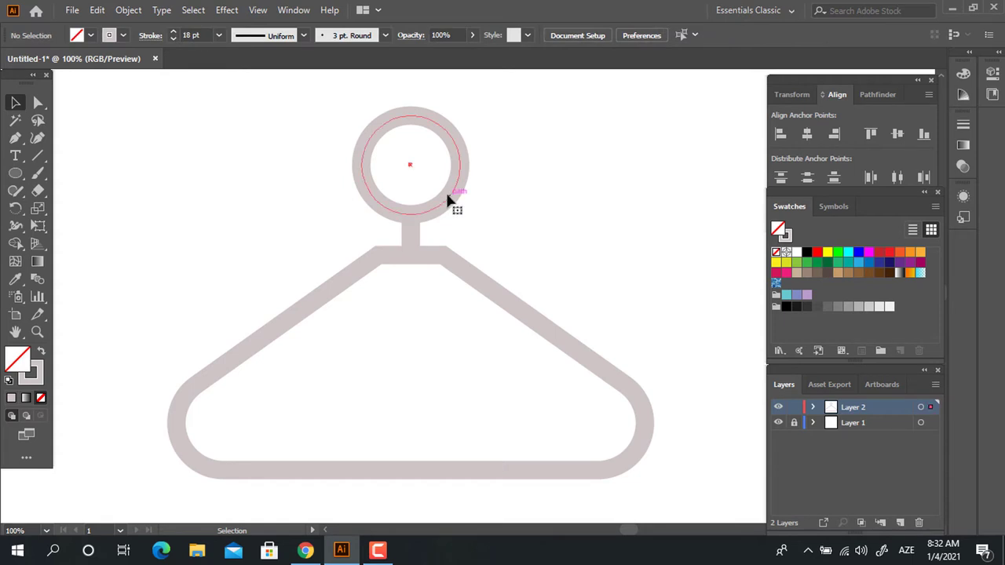
Step: Delete the ring's lower-left arc to open it into a hook
left_click(448, 202)
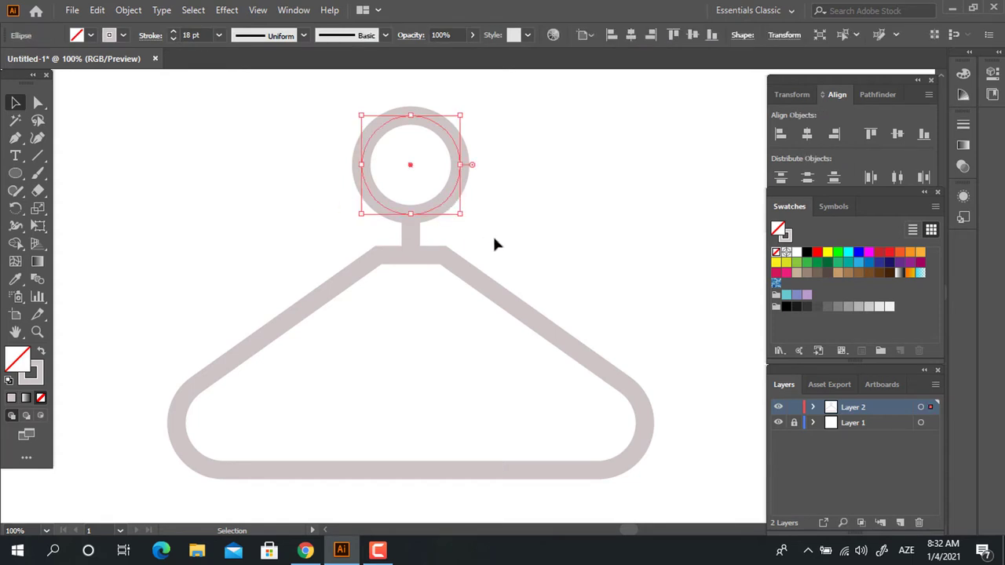
double_click(445, 204)
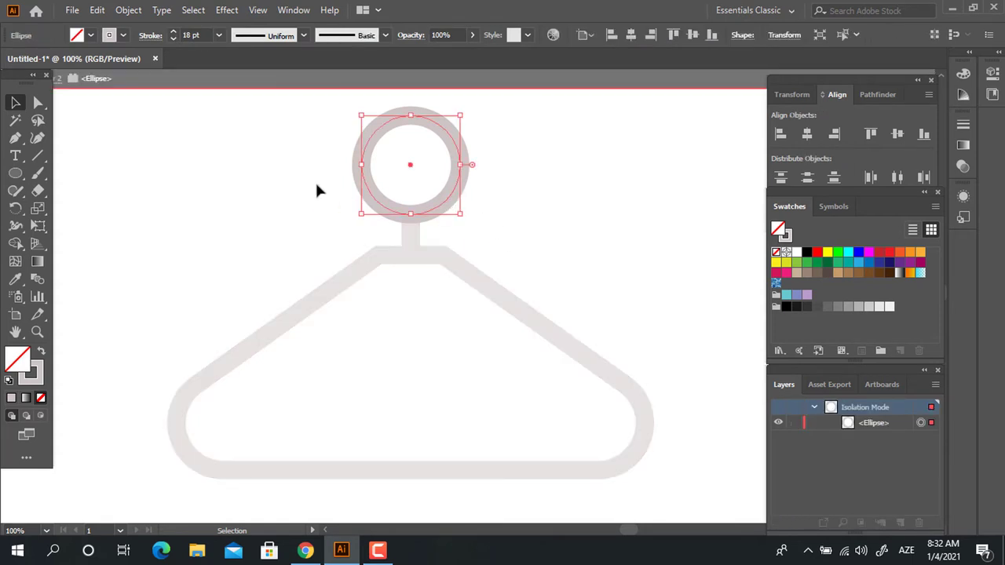
left_click(38, 103)
left_click_drag(381, 196, 384, 196)
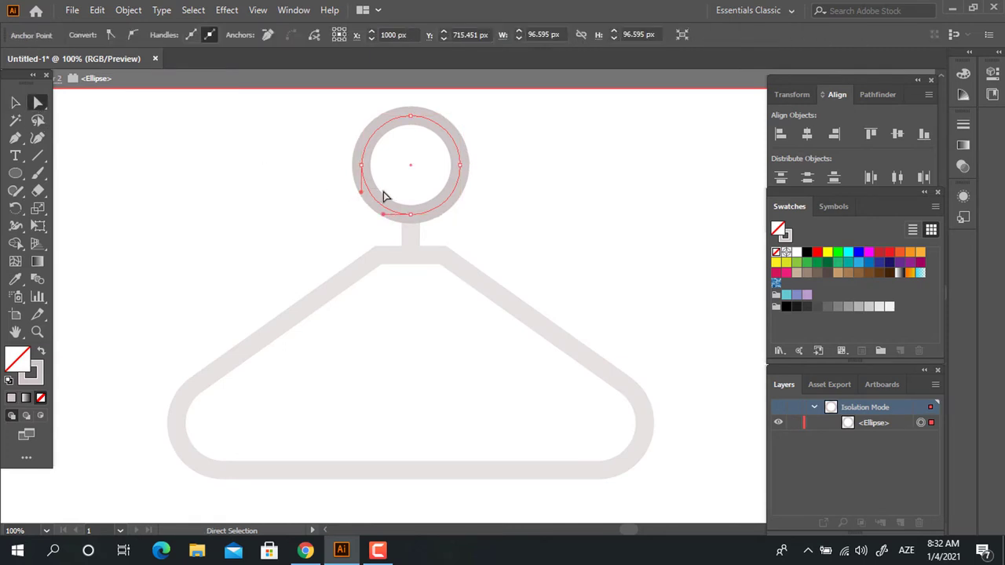
key("Delete")
double_click(575, 252)
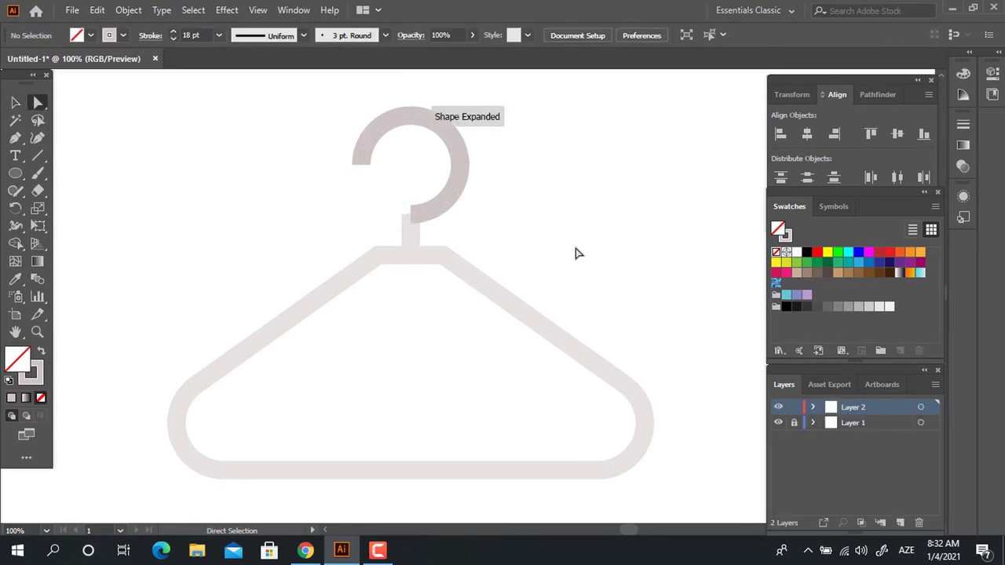
Step: Set the hook's stroke cap to Round
key("v")
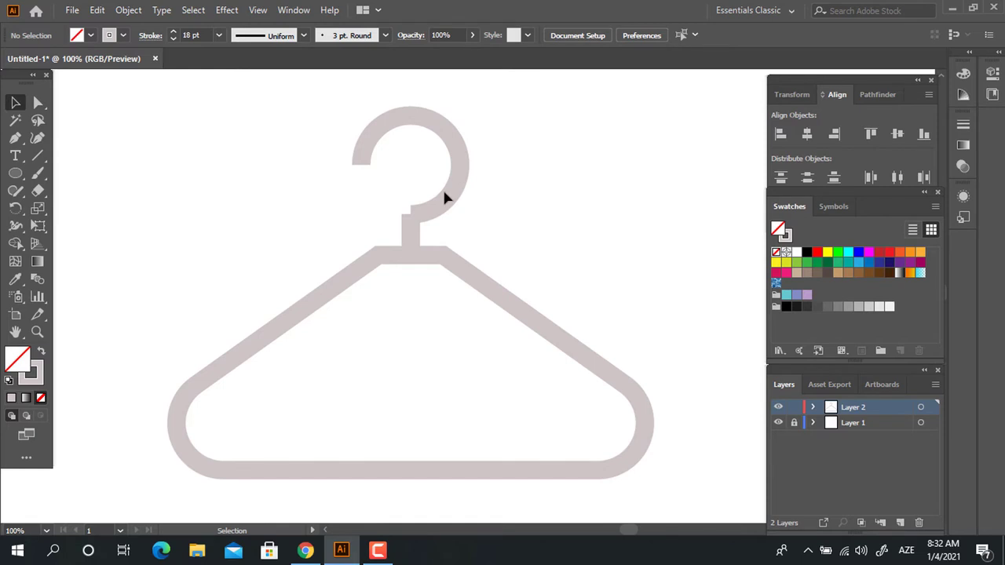
left_click(449, 201)
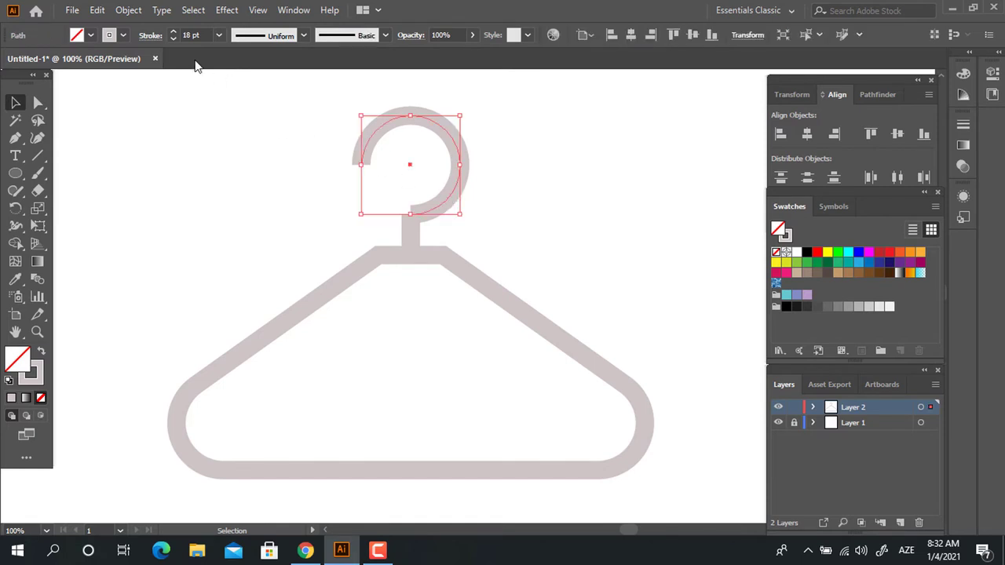
left_click(149, 36)
left_click(601, 240)
left_click(405, 232)
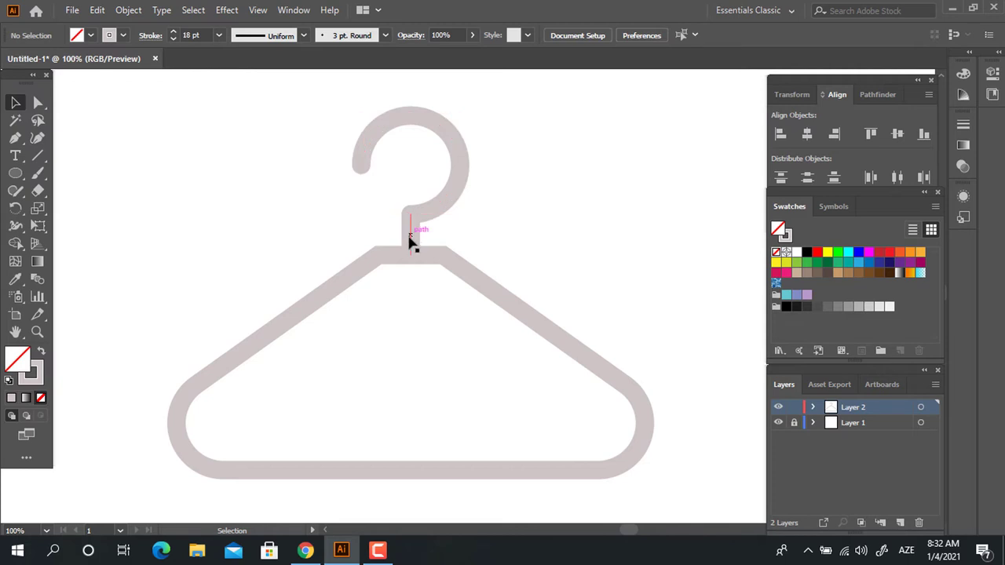
mouse_move(678, 338)
left_mouse_down()
mouse_move(652, 306)
mouse_move(659, 324)
mouse_move(689, 311)
mouse_move(274, 105)
left_mouse_up()
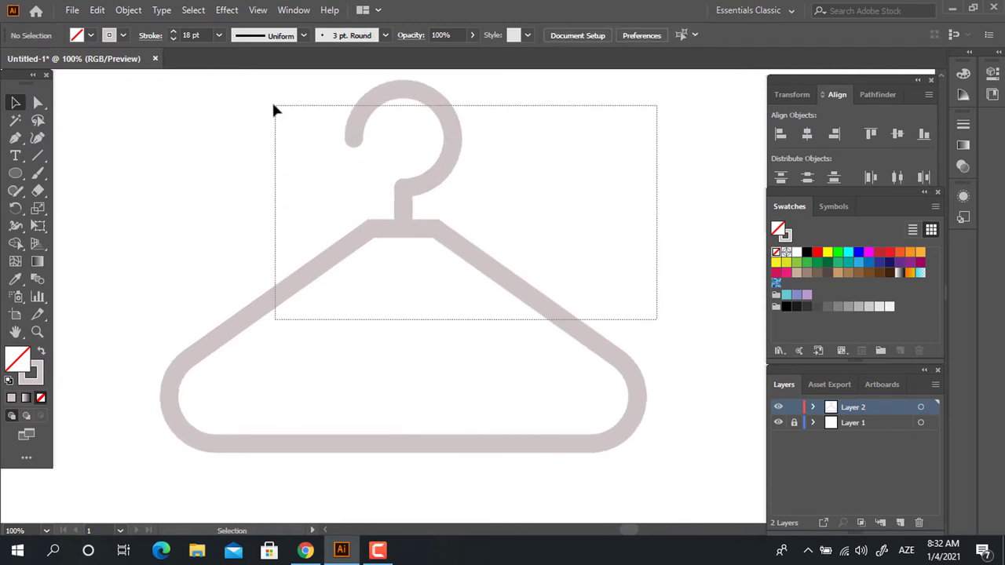
Step: Try merging the hook and stem with a Pathfinder shape mode, then undo it
left_click(604, 247)
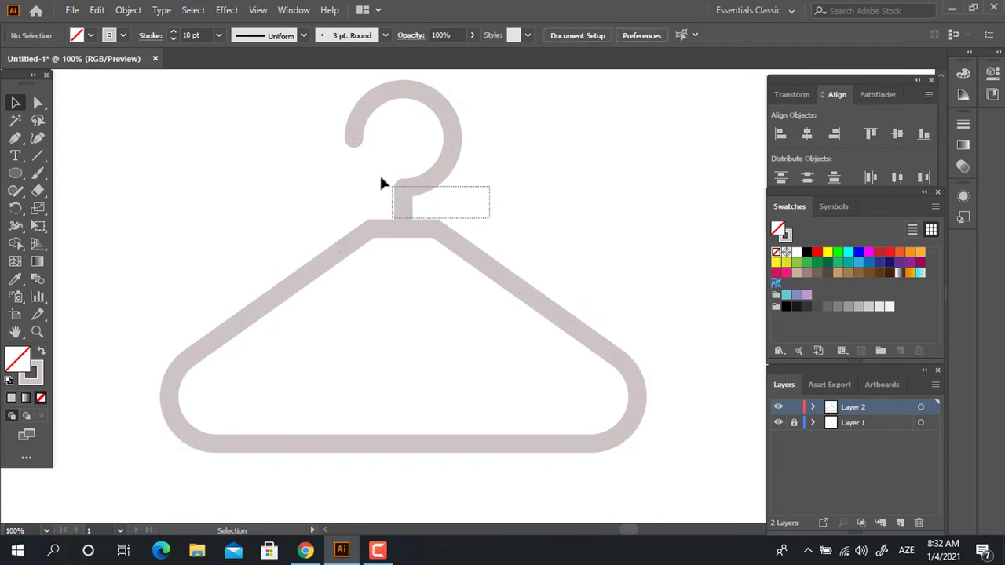
left_click_drag(381, 182, 492, 200)
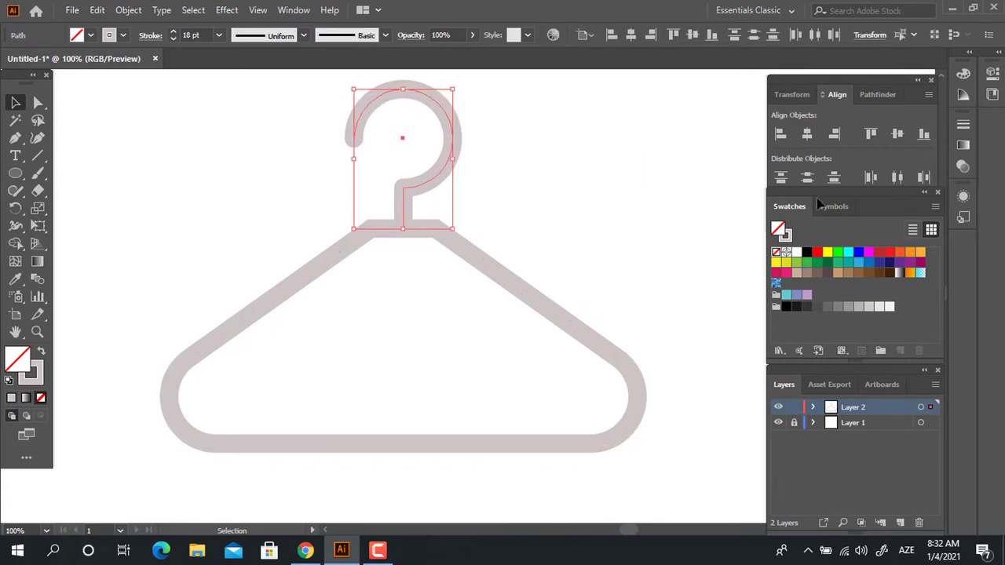
left_click(868, 94)
left_click(780, 134)
key("ctrl+z")
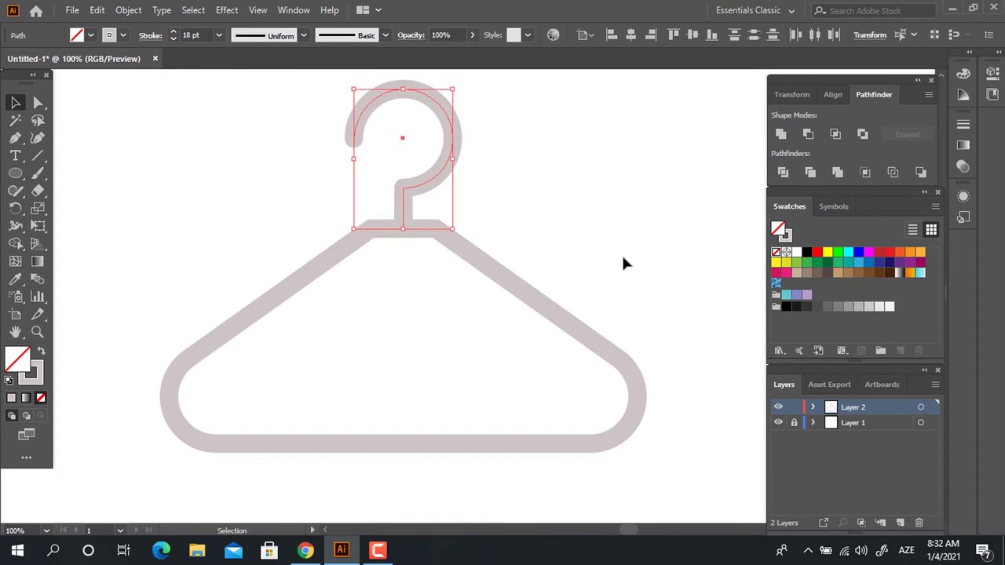
left_click(622, 263)
left_click_drag(622, 263, 636, 284)
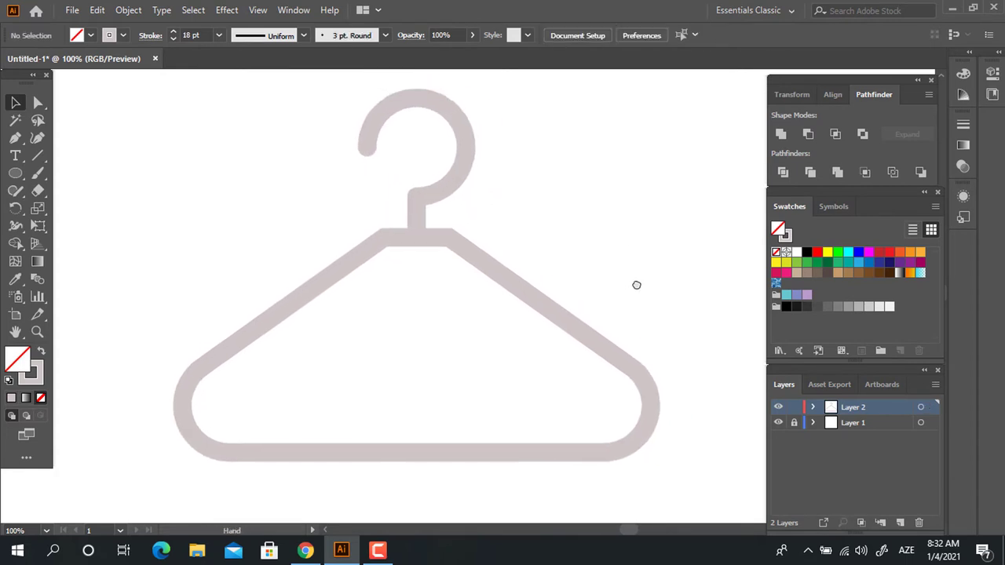
Step: Copy the hanger body outline
left_click_drag(583, 346, 565, 303)
left_click(567, 302)
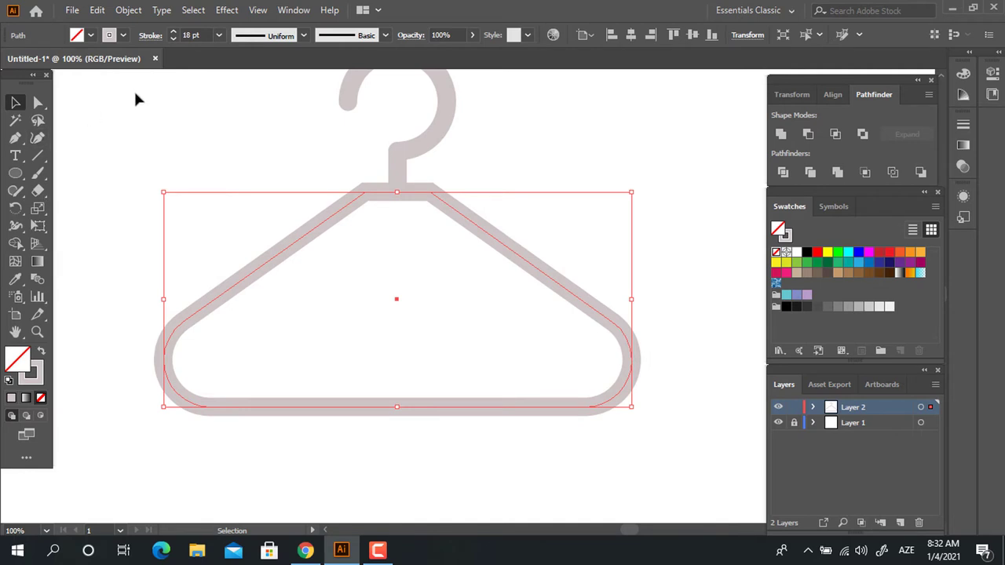
left_click(571, 342)
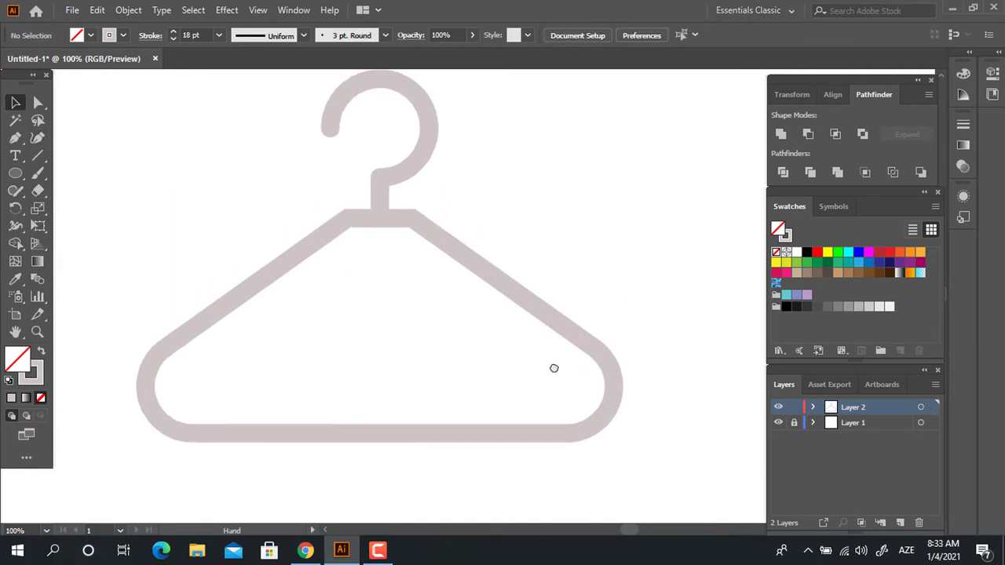
left_click_drag(569, 343, 552, 345)
left_click_drag(345, 408, 82, 200)
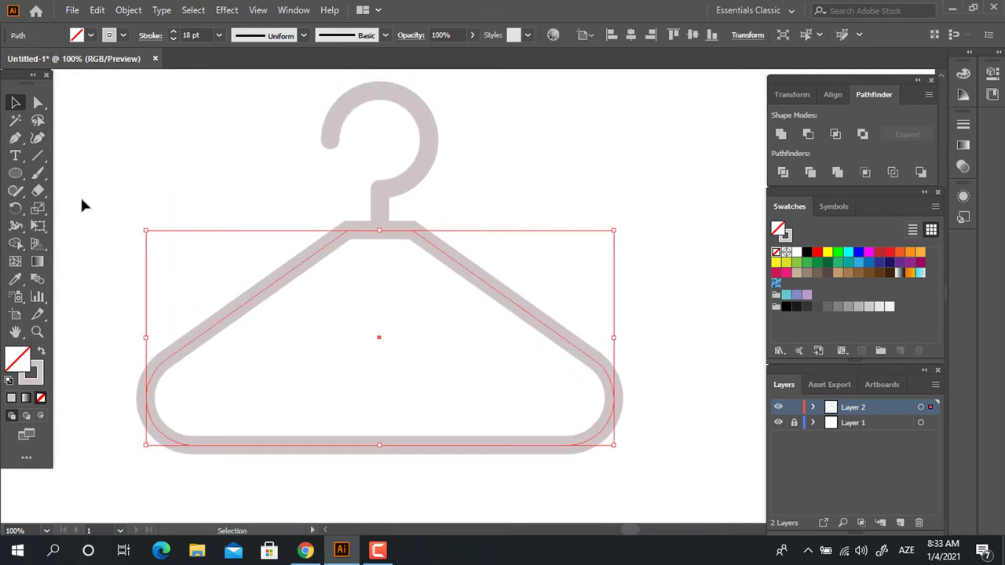
left_click(97, 11)
left_click(120, 81)
Step: Paste the copy in front and recolour it lighter grey E5DFDF
left_click(97, 11)
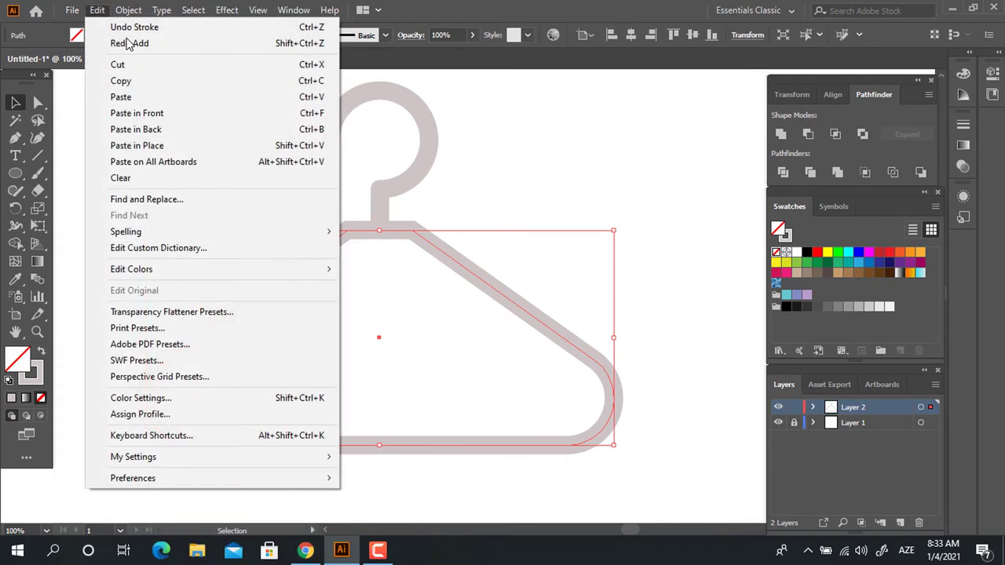
left_click(175, 114)
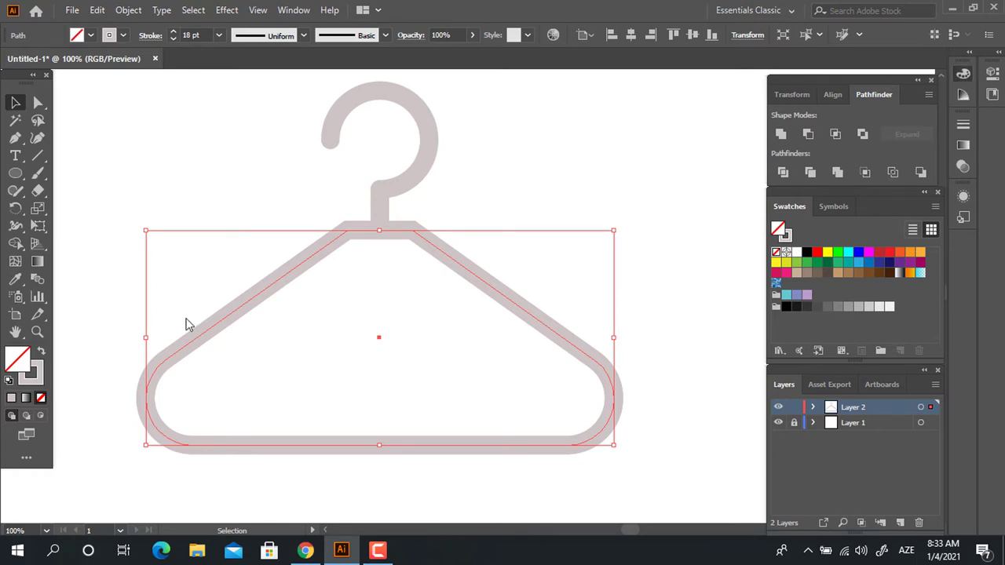
left_click(406, 150)
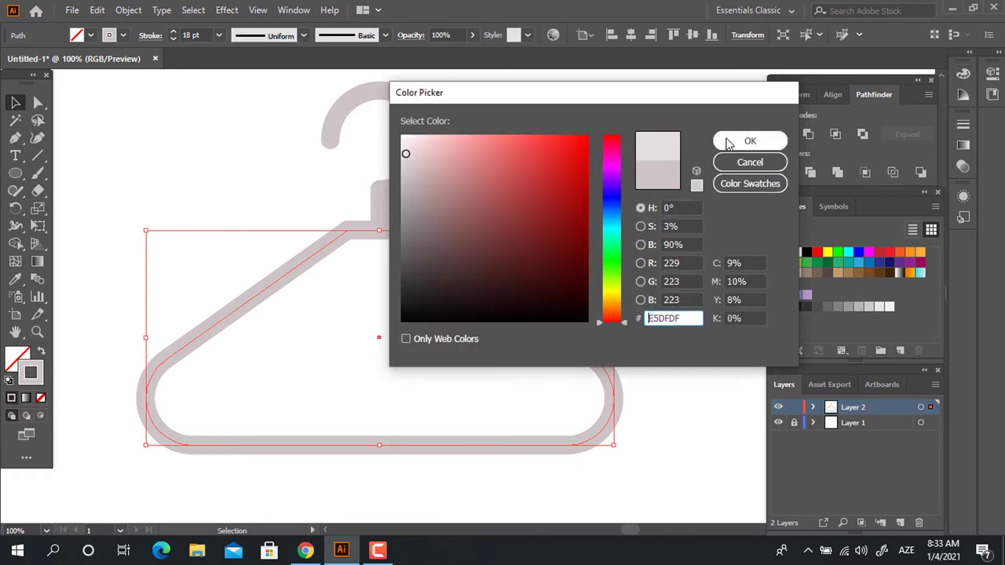
left_click(726, 141)
Step: In isolation, add two anchor points along the copy's upper-left edge
double_click(506, 300)
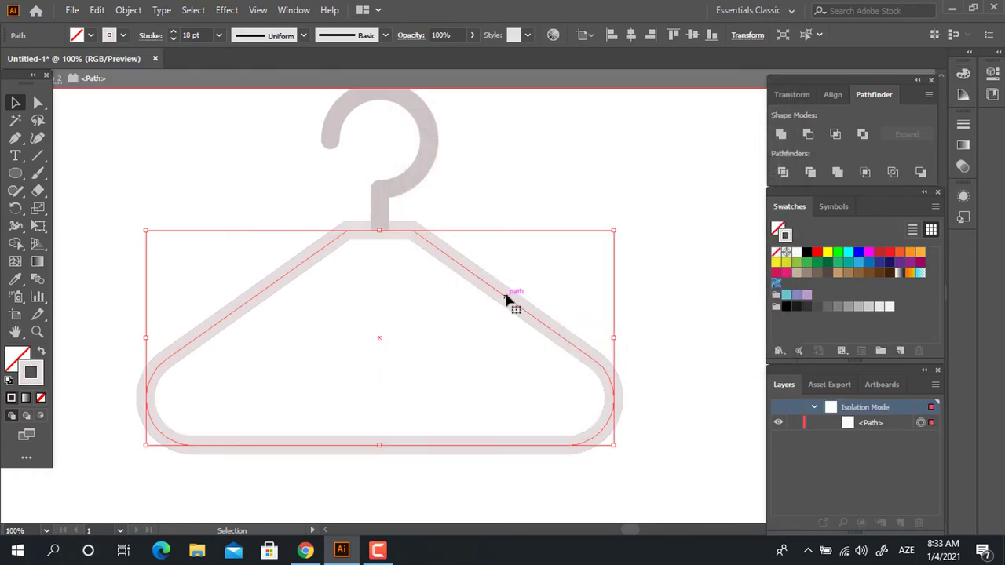
scroll(353, 267, "down", 2)
left_click(37, 105)
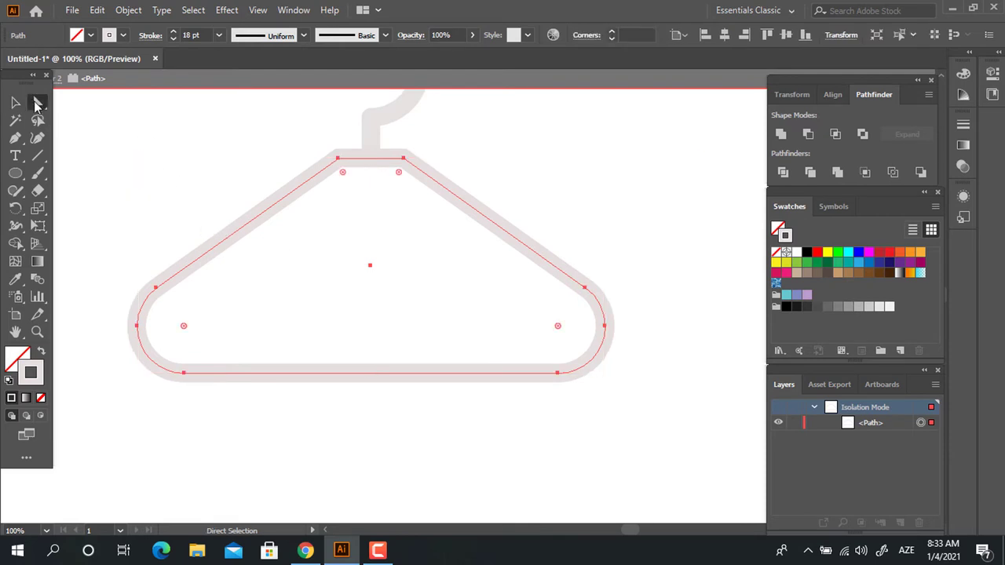
left_click(15, 138)
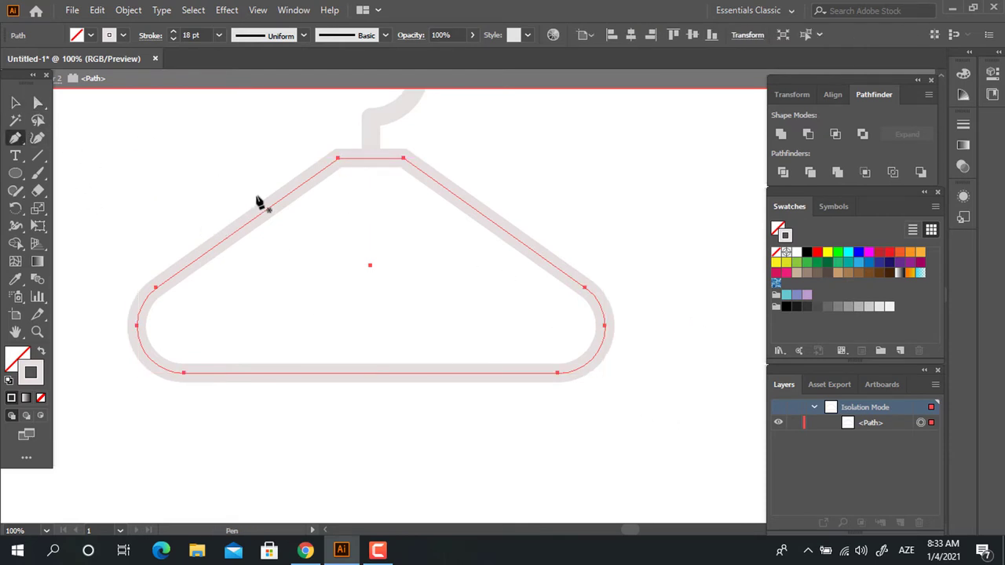
left_click(278, 201)
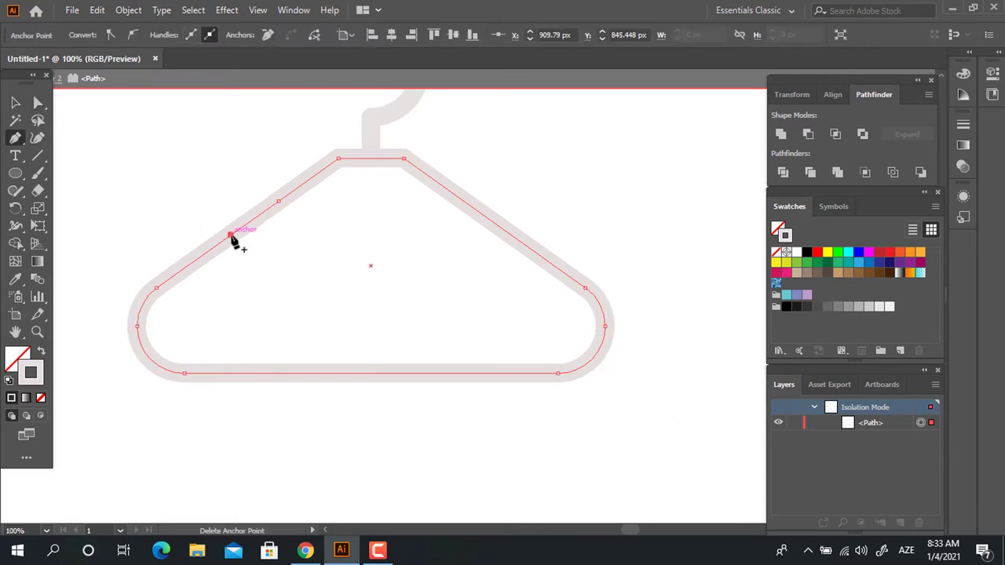
left_click(192, 260)
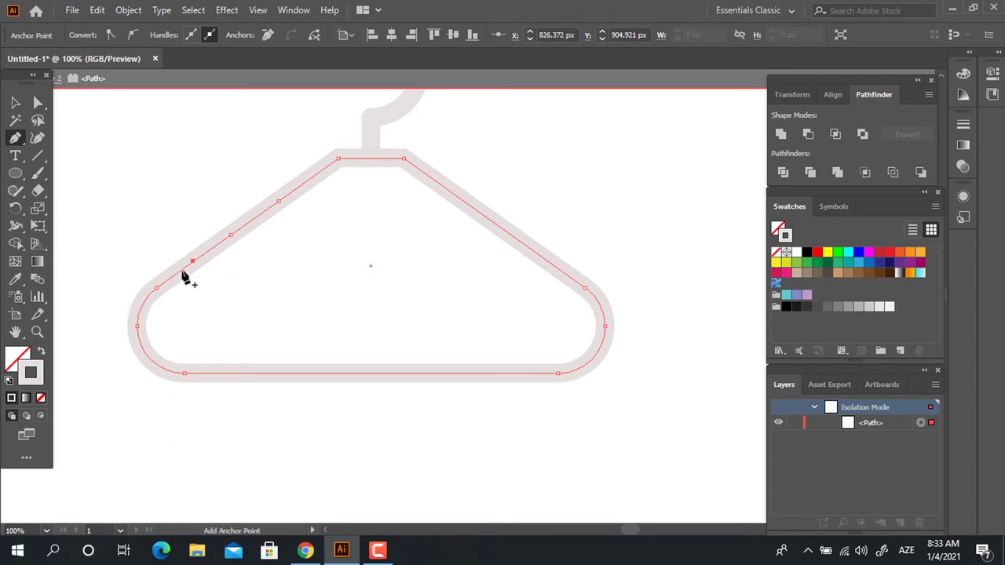
left_click(37, 103)
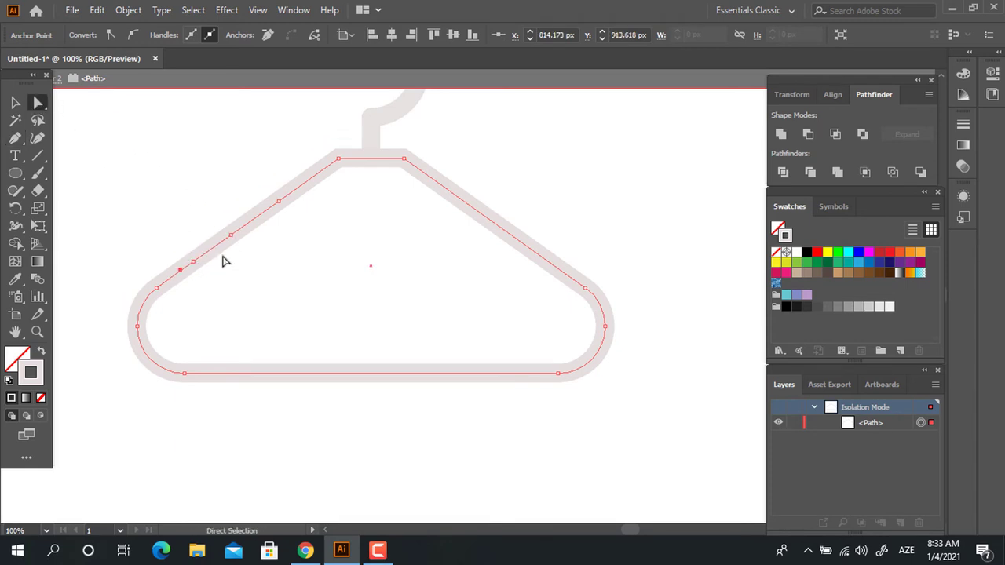
left_click(206, 240)
Step: Delete the copy's top segments and its right-hand curve
key("ctrl+a")
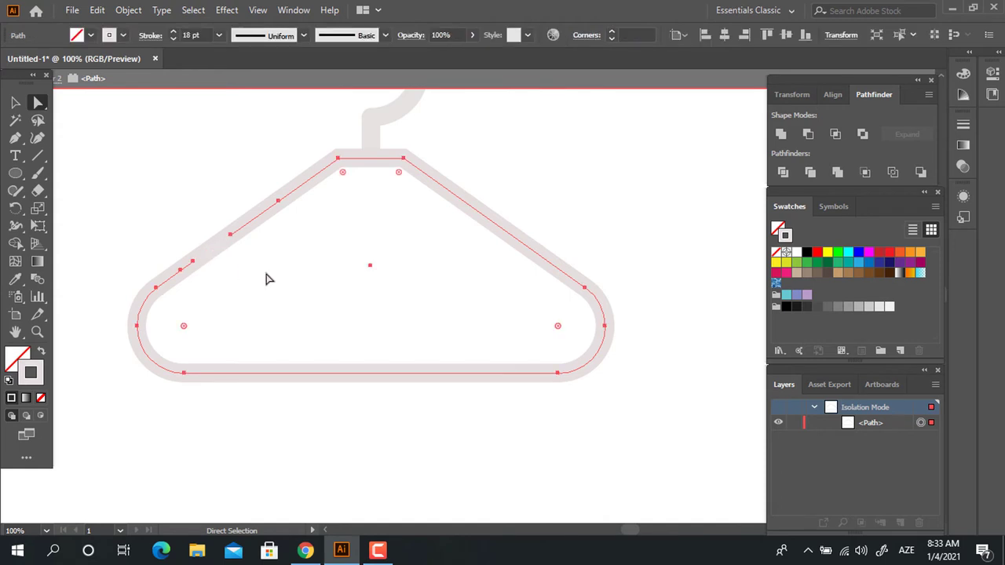
left_click_drag(334, 261, 667, 126)
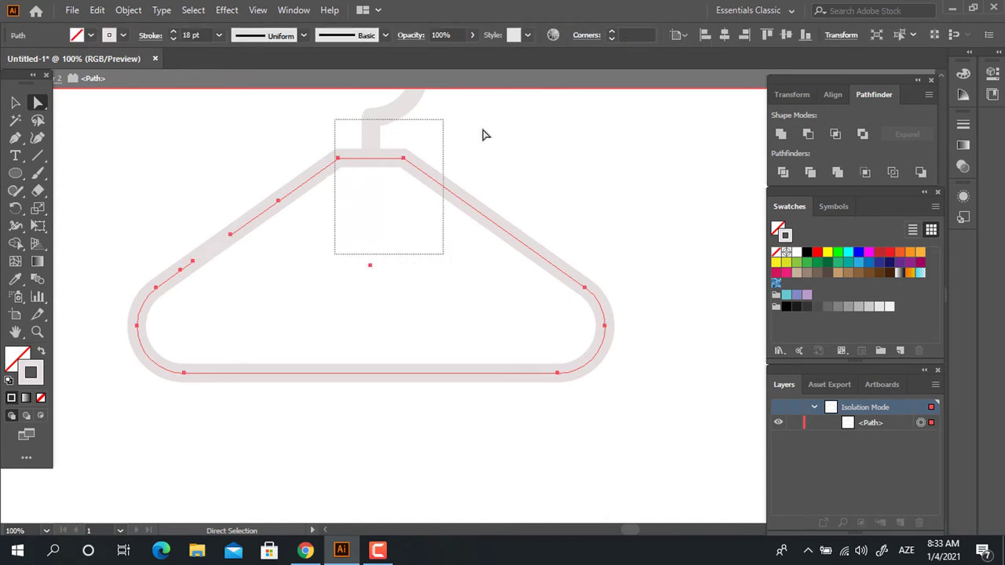
key("Delete")
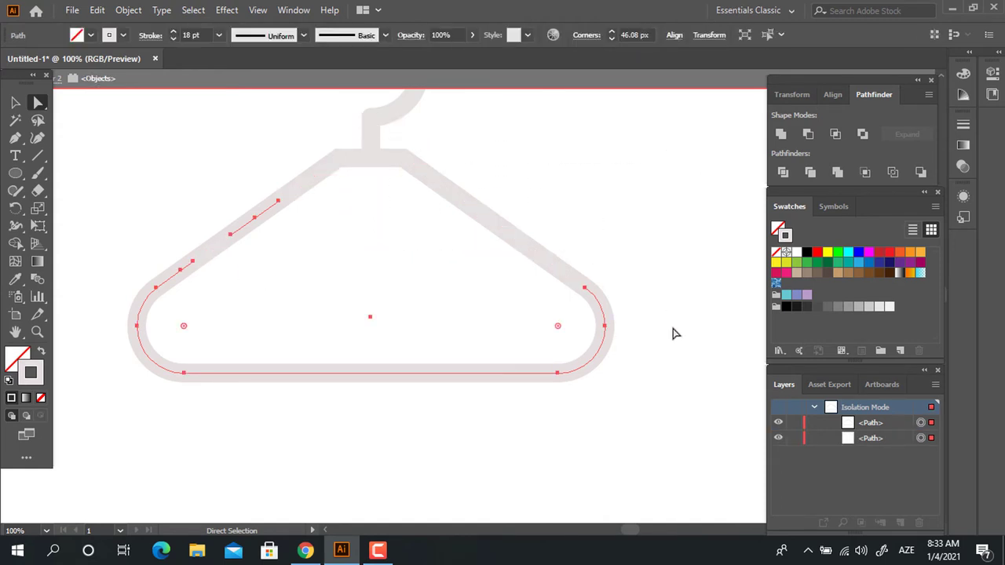
mouse_move(654, 257)
left_mouse_down()
mouse_move(351, 428)
mouse_move(565, 364)
left_mouse_up()
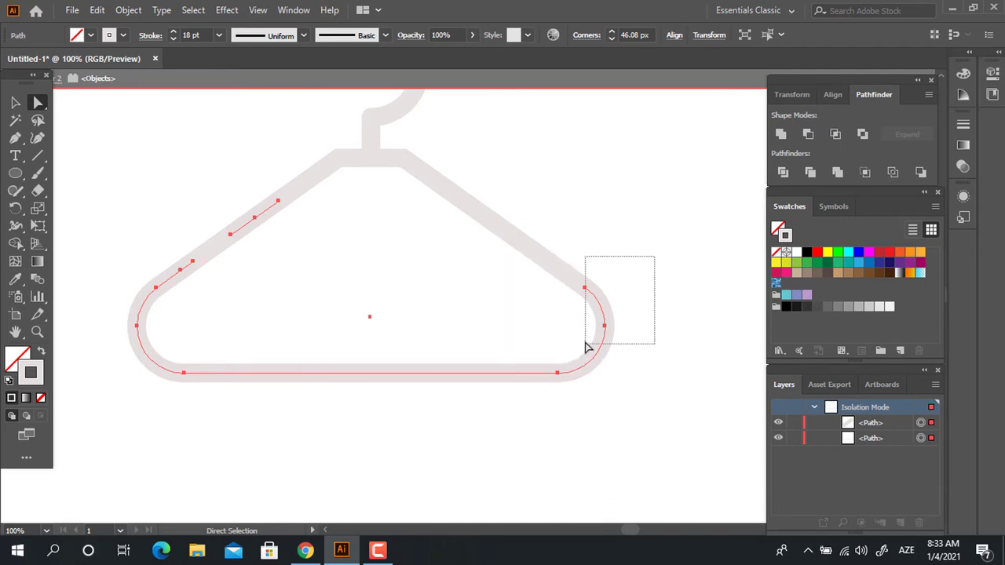
left_click_drag(565, 363, 560, 369)
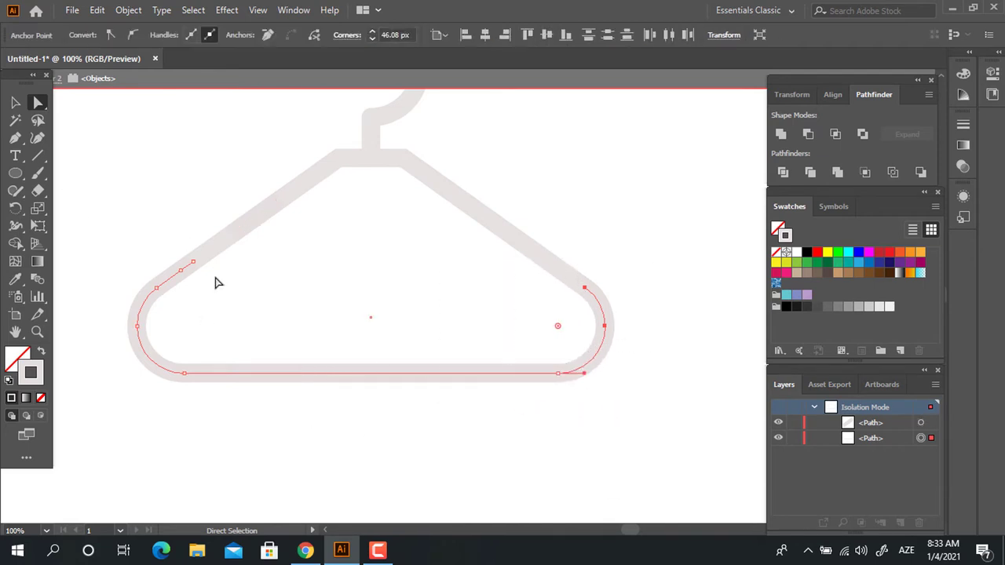
key("Delete")
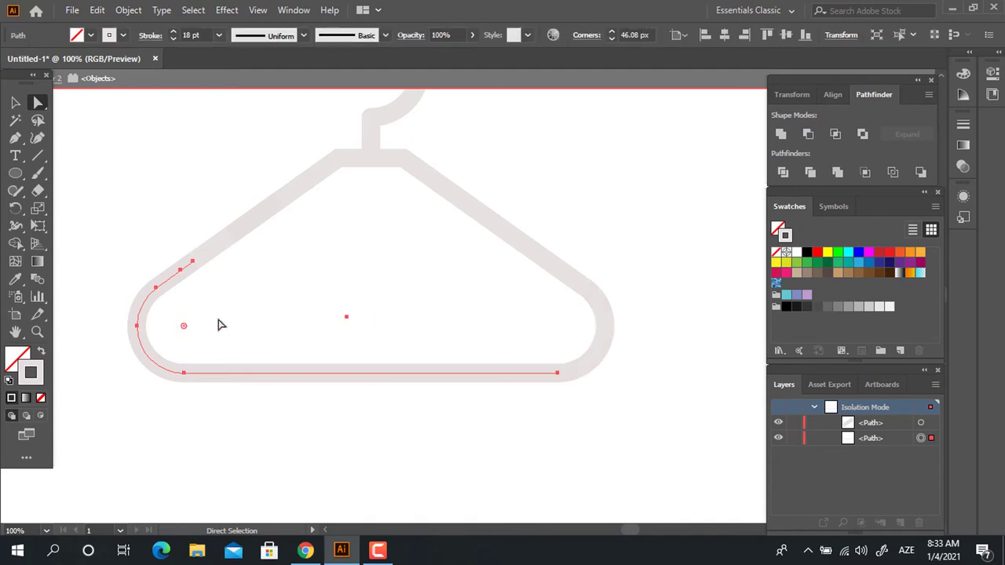
Step: Delete the copy's left curve and trim away the bottom line
left_click_drag(153, 338, 103, 287)
key("Delete")
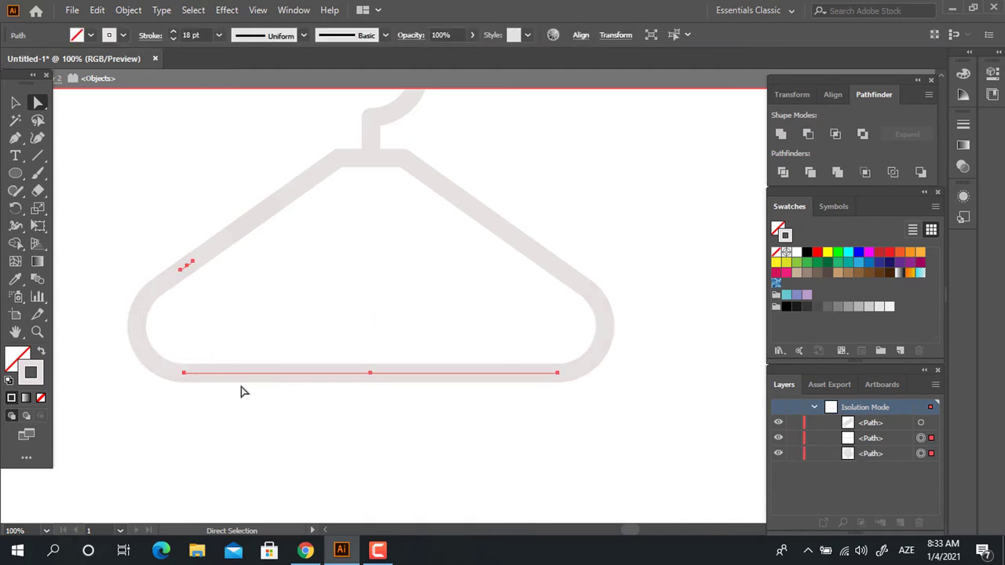
left_click_drag(160, 350, 556, 413)
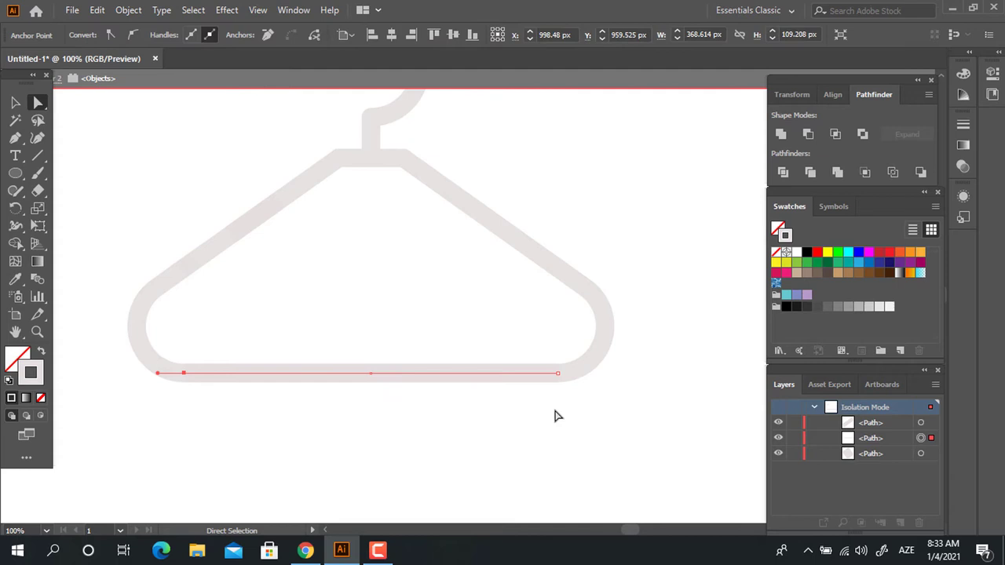
left_click(635, 414)
left_click_drag(639, 413, 125, 332)
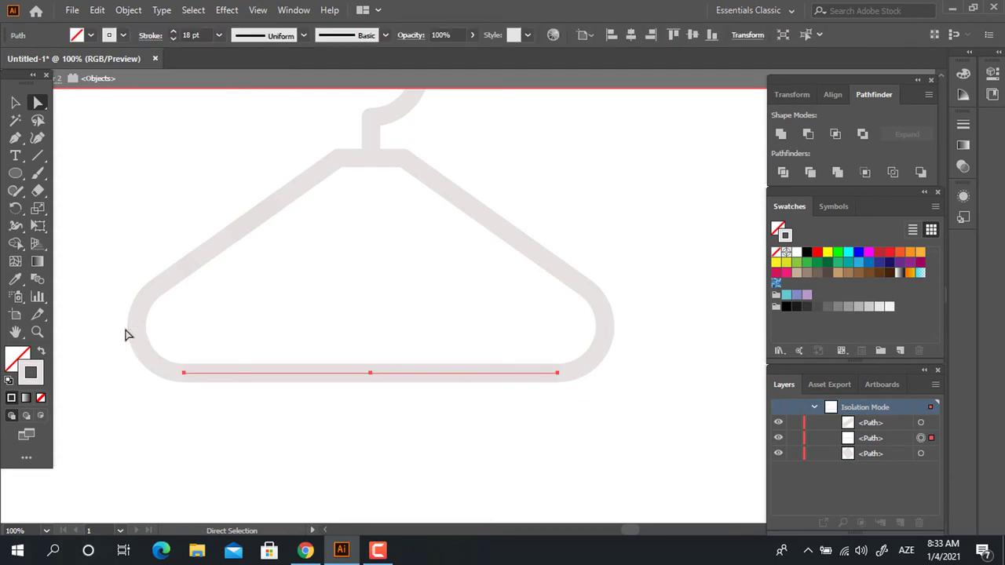
key("ctrl+j")
left_click(114, 301)
Step: Exit isolation and give both arm highlight strokes Round caps
left_click(15, 102)
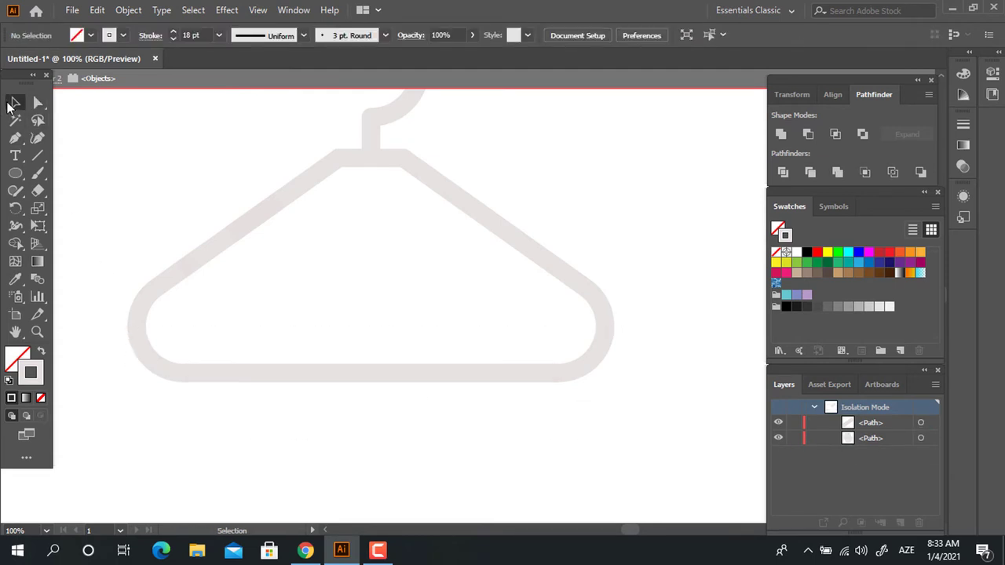
double_click(110, 146)
scroll(353, 281, "down", 1)
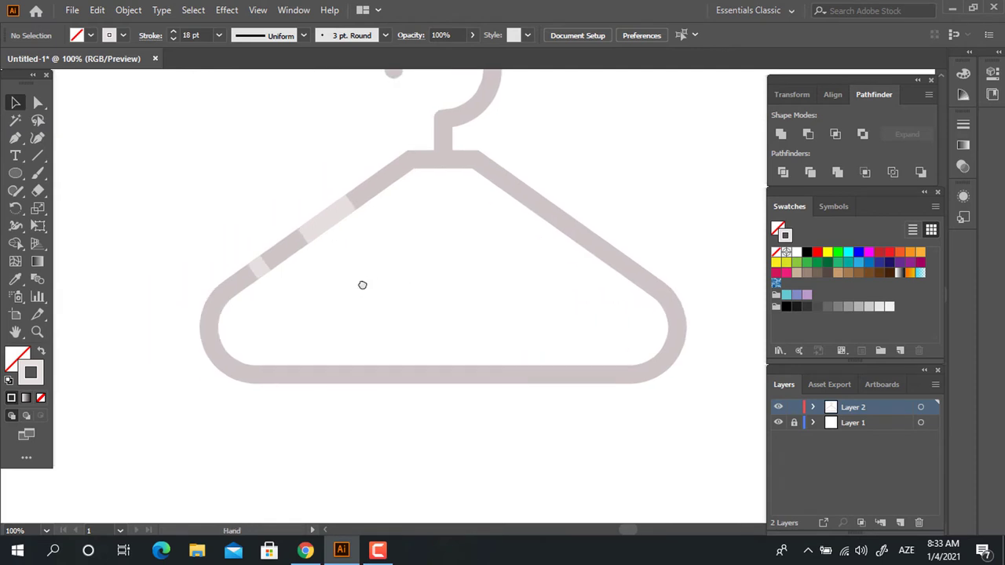
scroll(302, 248, "up", 1)
left_click(259, 257)
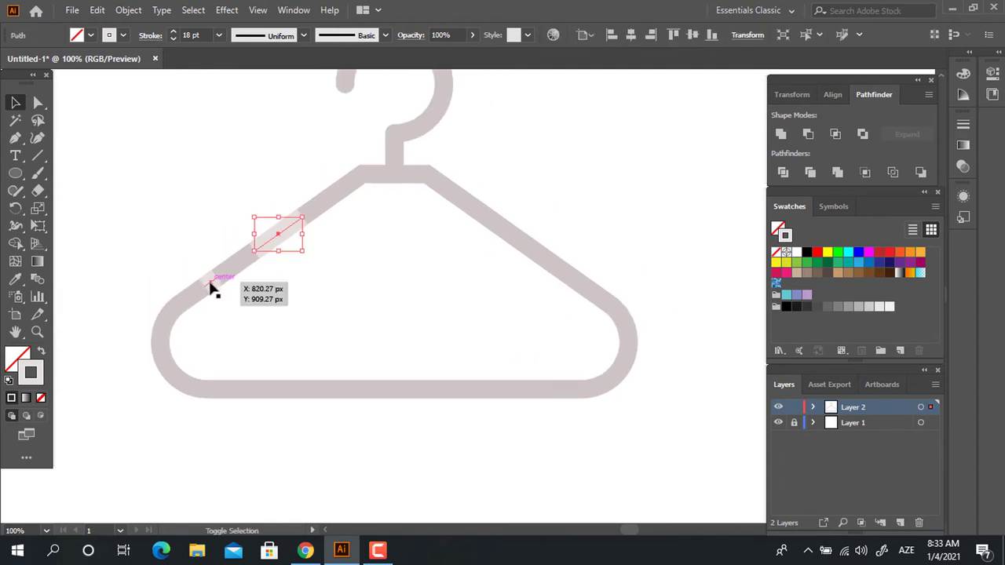
left_click(211, 283, "shift")
left_click(151, 35)
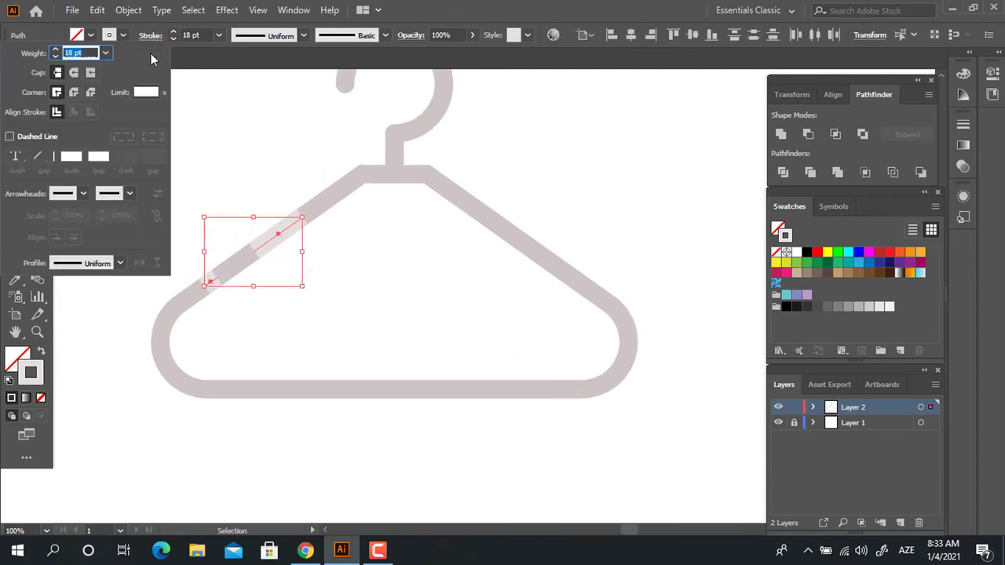
left_click(74, 71)
mouse_move(451, 314)
left_mouse_down()
mouse_move(439, 408)
mouse_move(417, 422)
left_mouse_up()
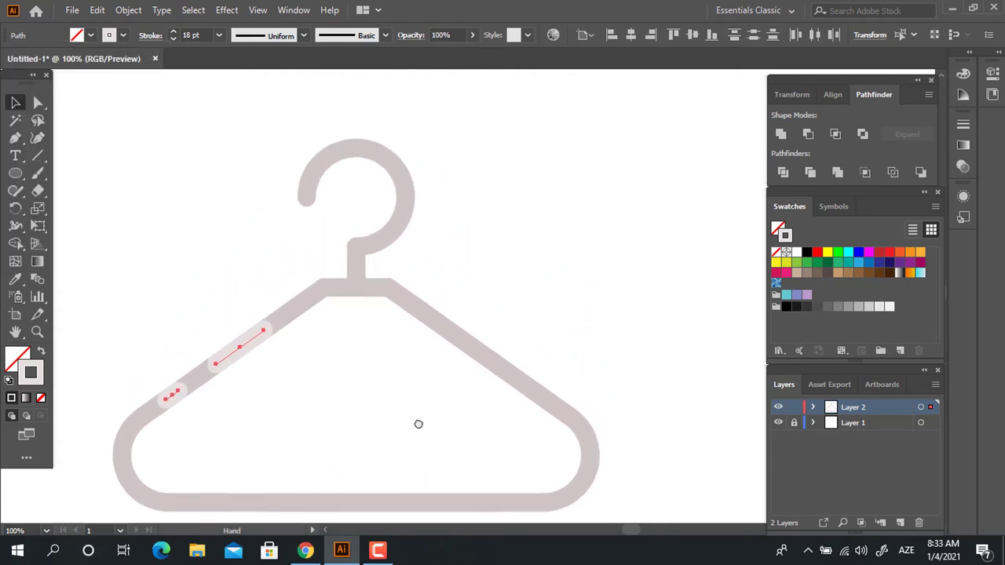
left_click(387, 157)
Step: Paste a copy of the hook in front and give it the lighter highlight stroke
left_click(98, 11)
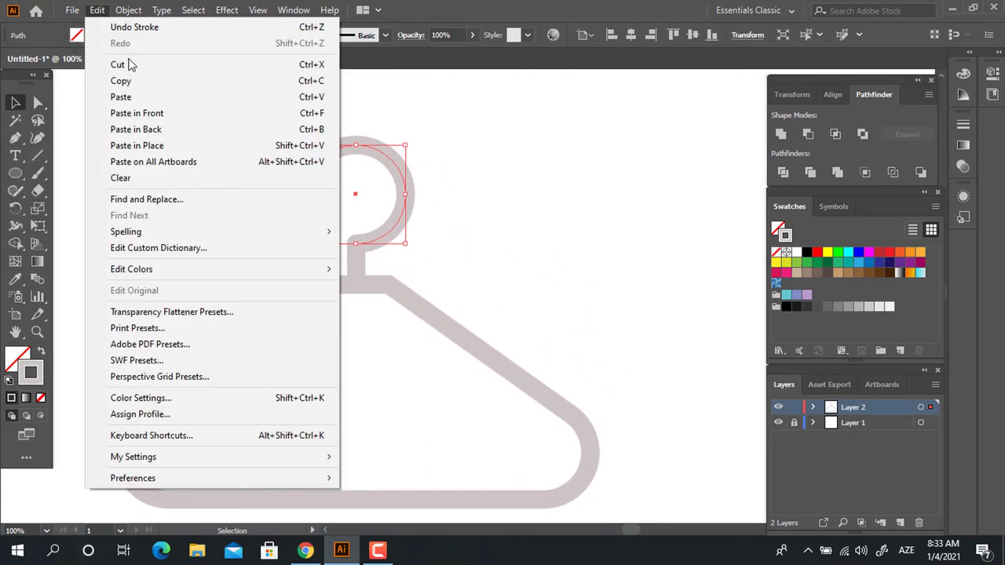
left_click(131, 81)
left_click(98, 10)
left_click(137, 113)
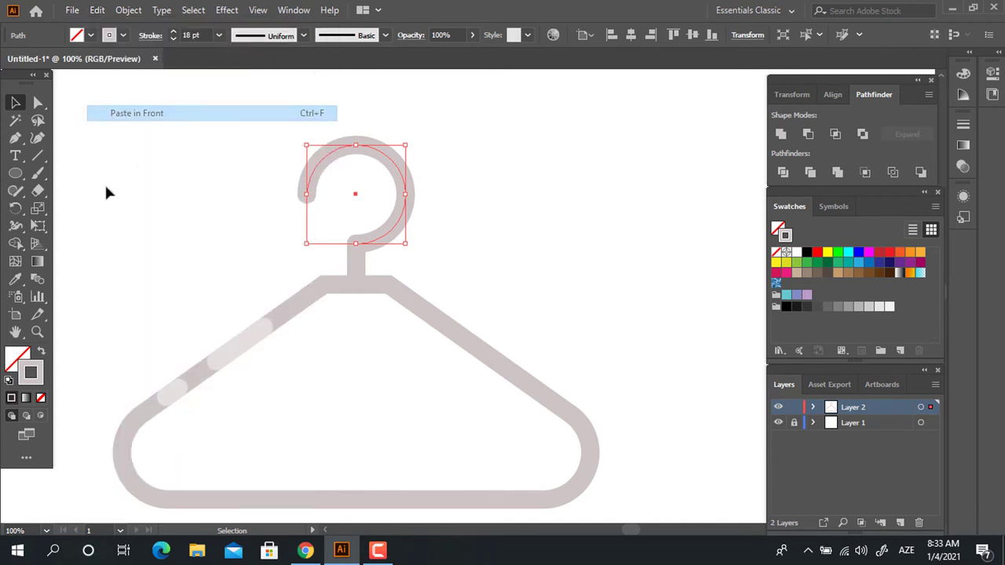
left_click(15, 279)
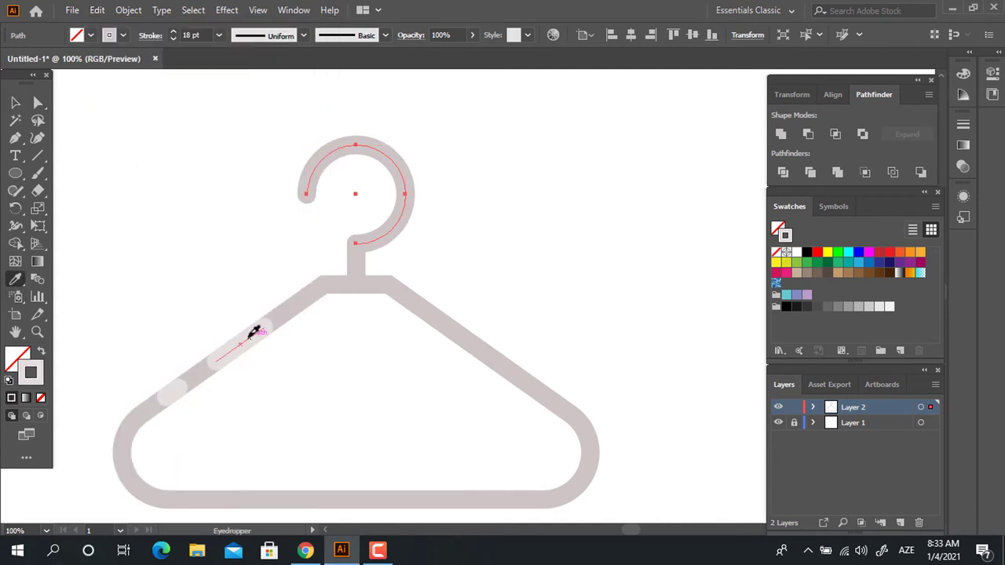
left_click(253, 332)
Step: Trim the hook copy down to a short highlight along the top of its curve
left_click(14, 102)
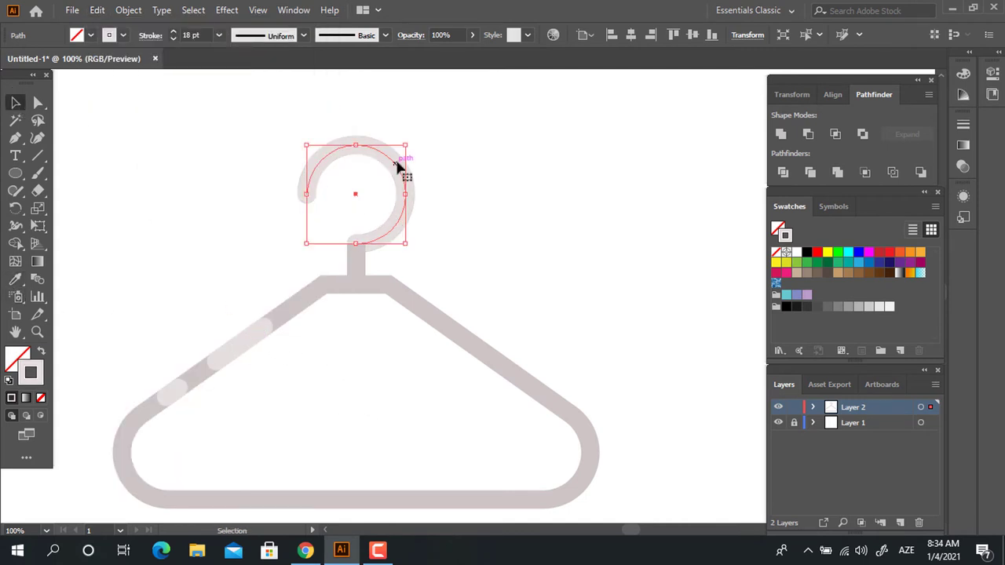
double_click(397, 166)
left_click(15, 137)
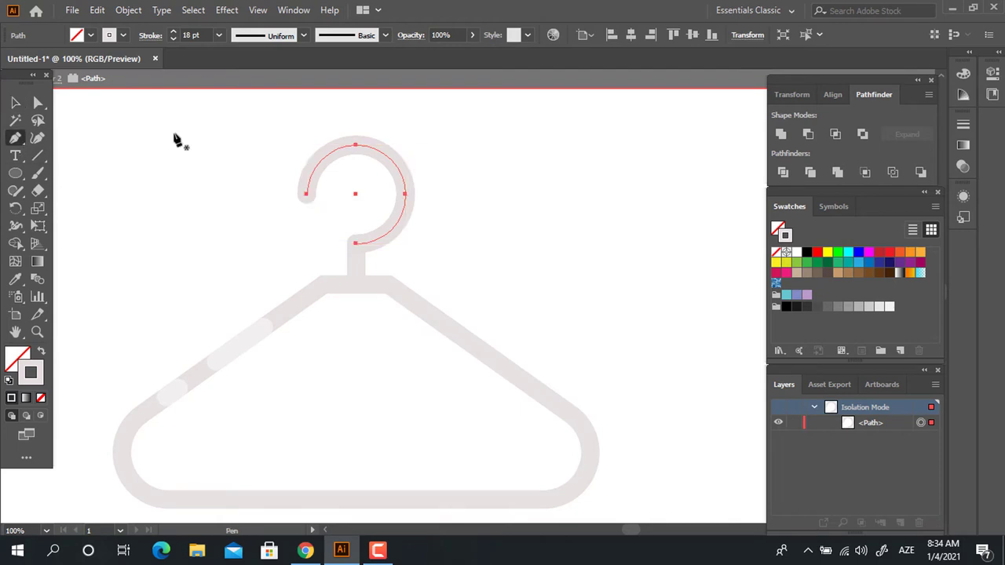
left_click(339, 150)
left_click(394, 159)
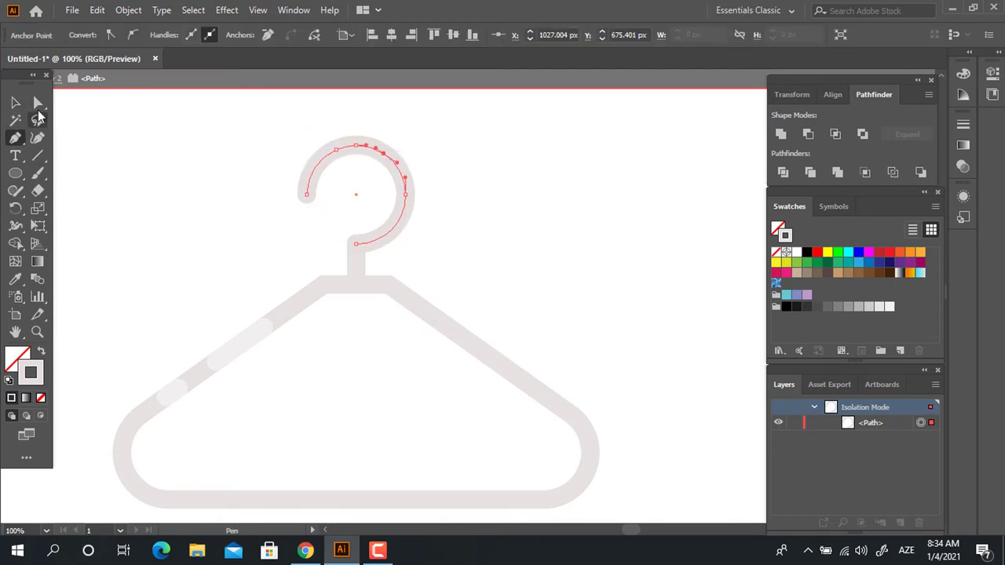
left_click(38, 103)
left_click_drag(464, 278, 272, 182)
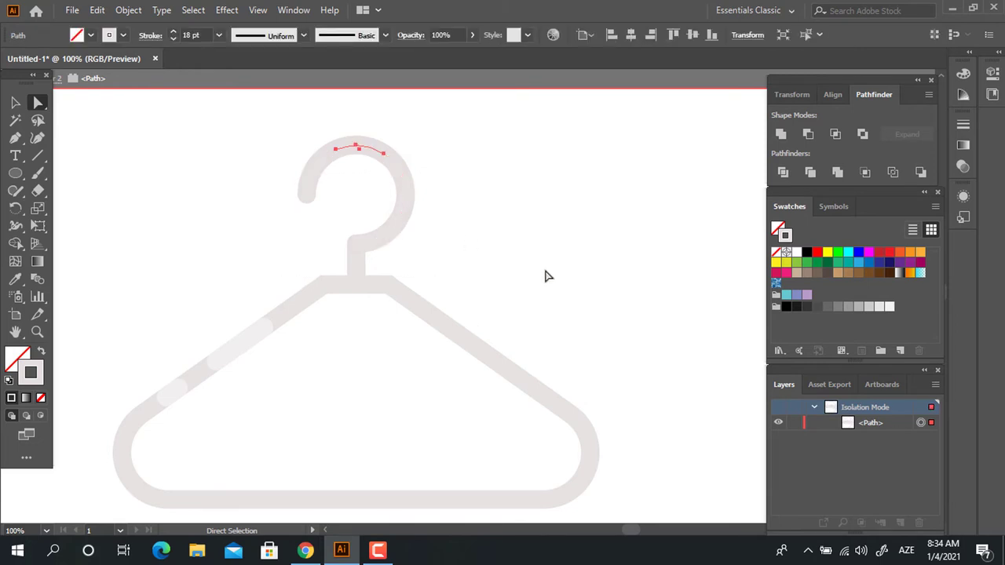
left_click(15, 102)
double_click(198, 202)
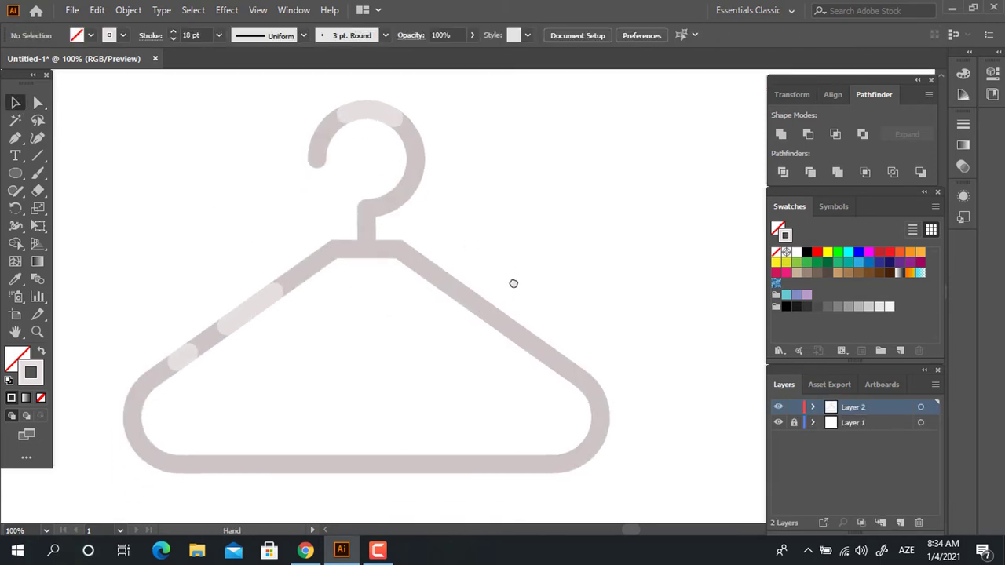
Step: Duplicate the hanger's main outline directly on top of itself
left_click_drag(513, 282, 542, 294)
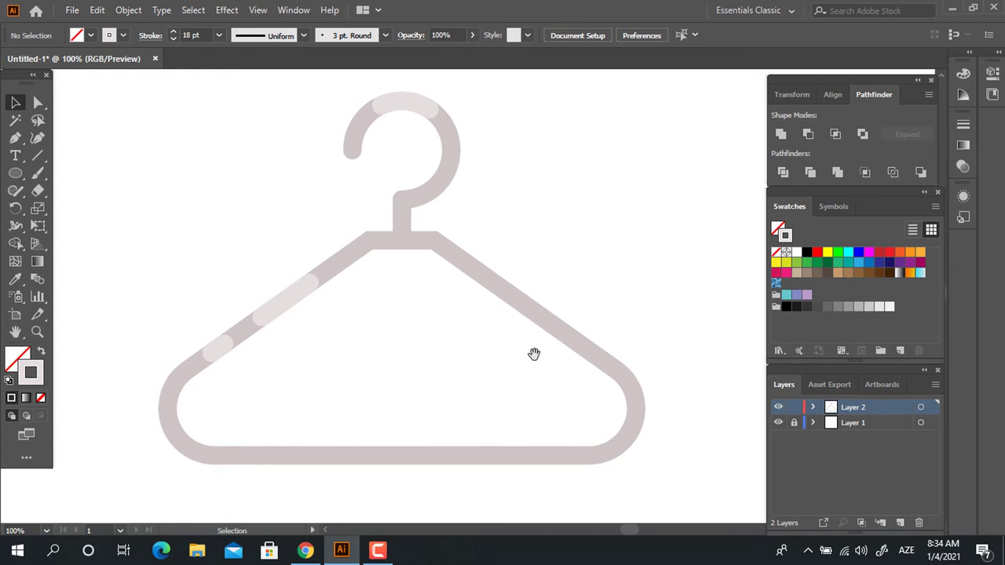
left_click_drag(533, 354, 508, 331)
left_click_drag(670, 420, 687, 408)
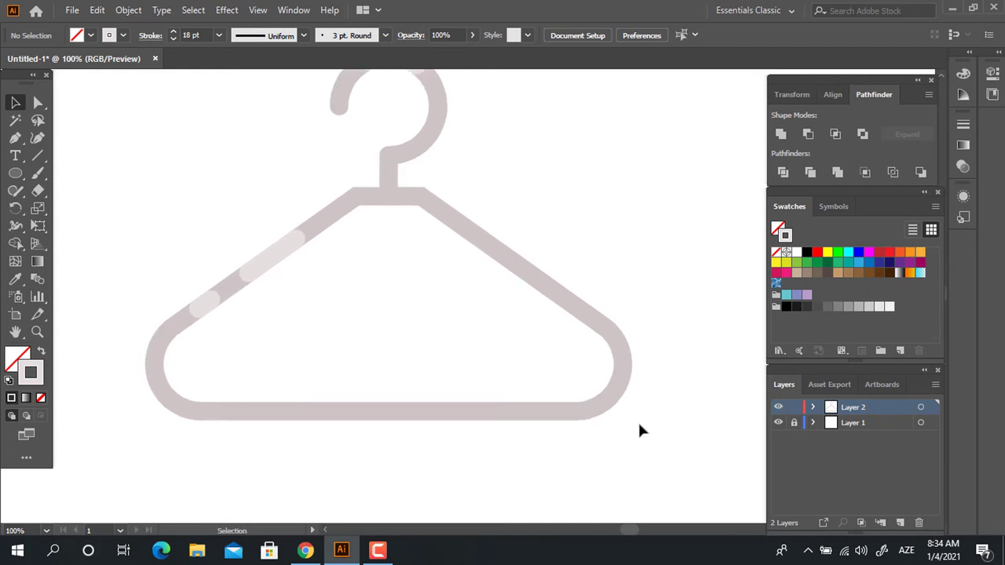
left_click_drag(570, 363, 253, 199)
left_click(97, 10)
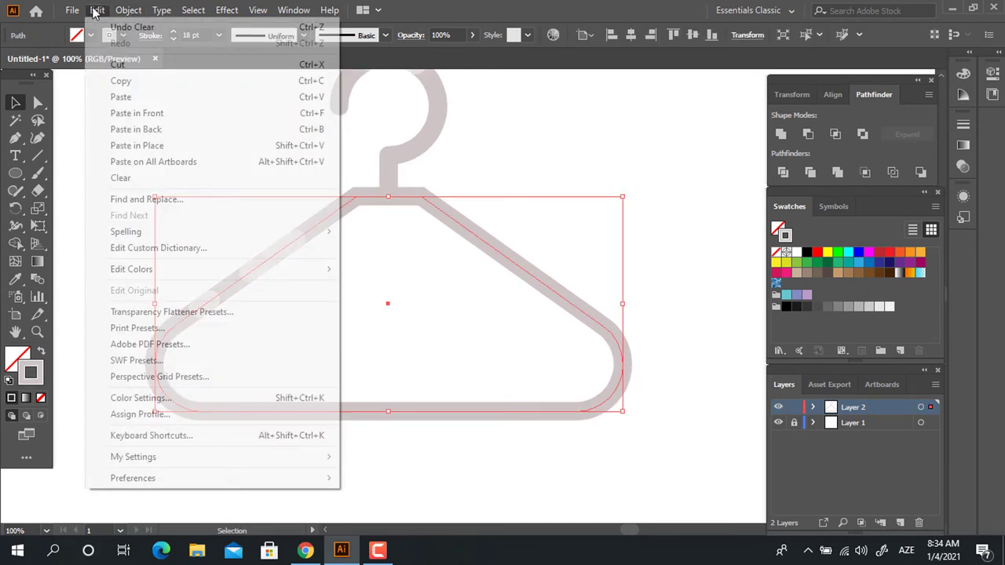
left_click(125, 80)
left_click(96, 9)
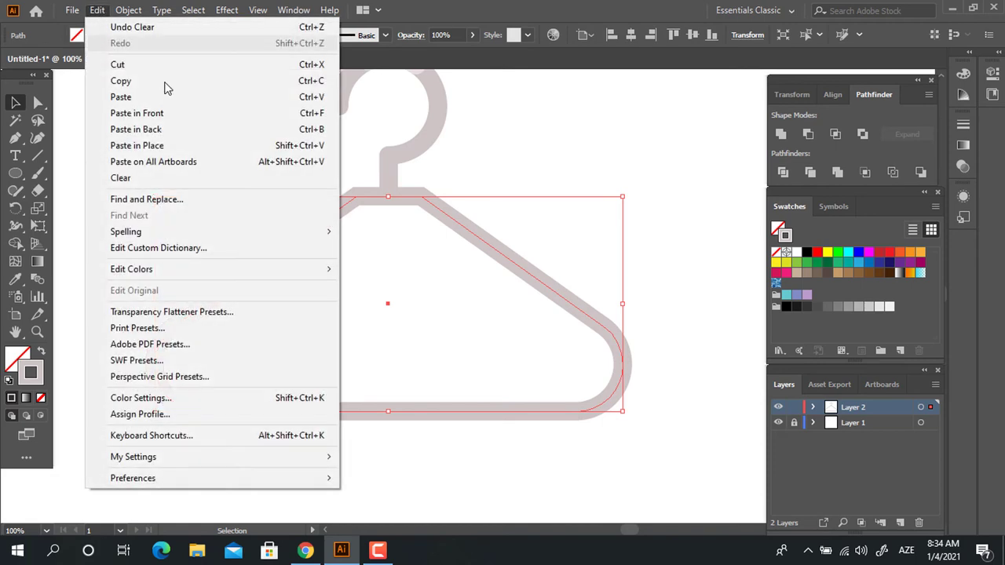
left_click(169, 113)
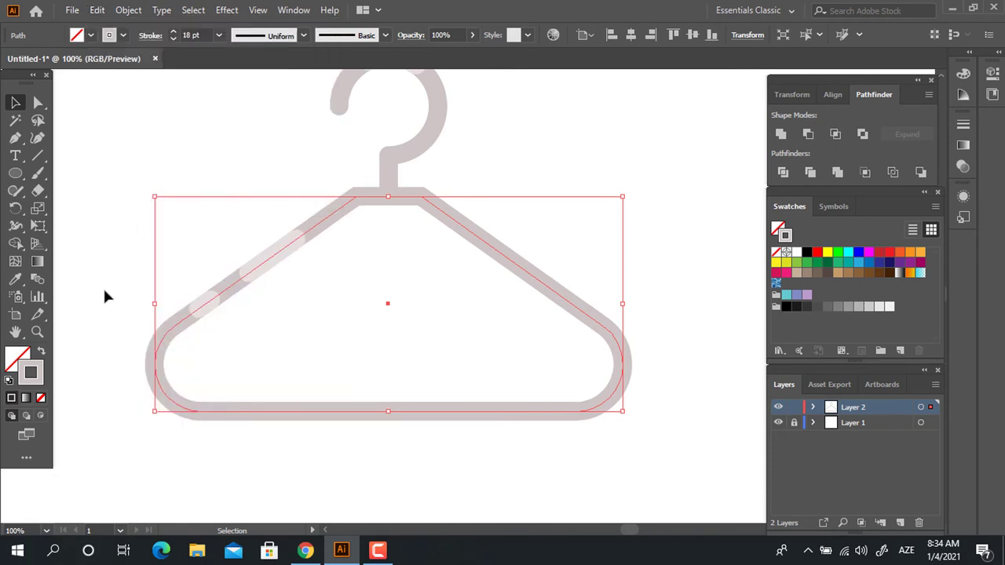
Step: Give the duplicate a darker grey stroke and isolate its bottom-right corner arc
double_click(30, 376)
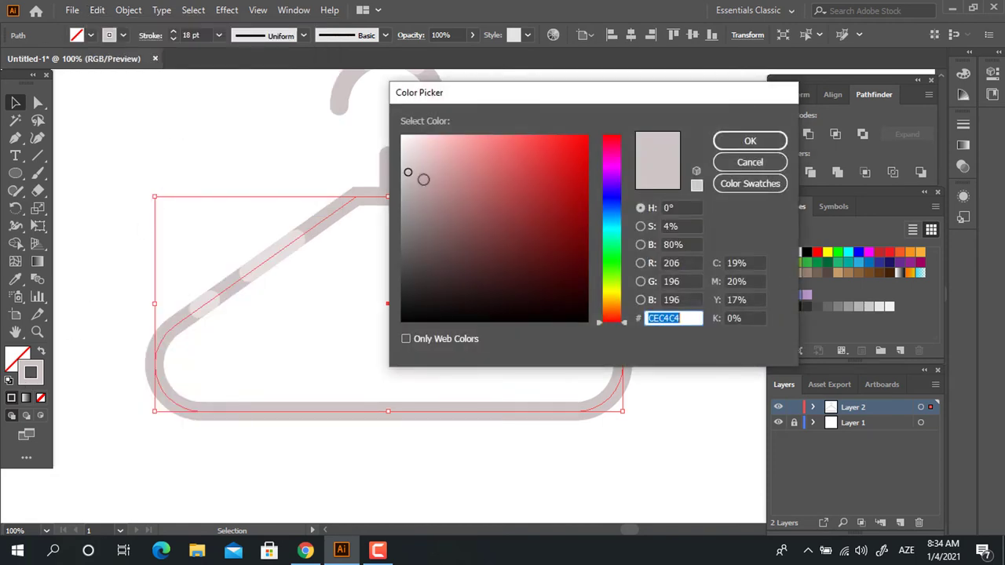
mouse_move(423, 180)
left_mouse_down()
mouse_move(405, 175)
mouse_move(412, 194)
left_mouse_up()
left_click(750, 142)
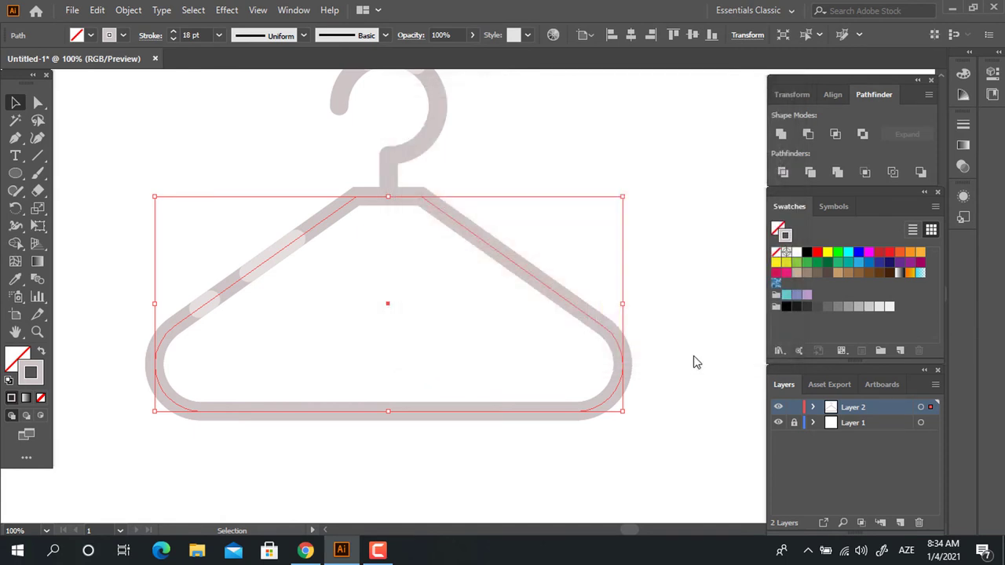
double_click(616, 398)
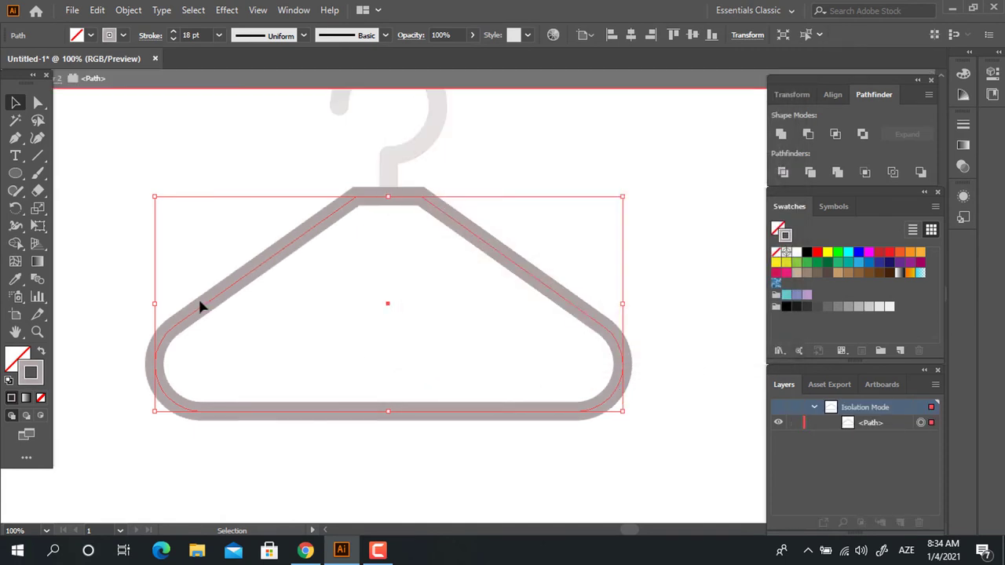
left_click(15, 138)
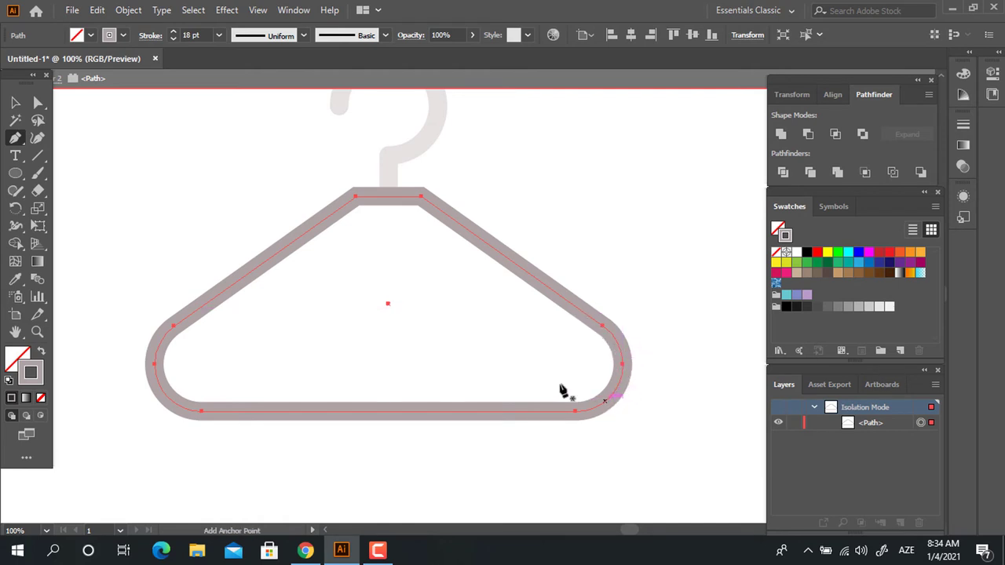
left_click(38, 102)
mouse_move(480, 462)
left_mouse_down()
mouse_move(235, 347)
mouse_move(58, 150)
left_mouse_up()
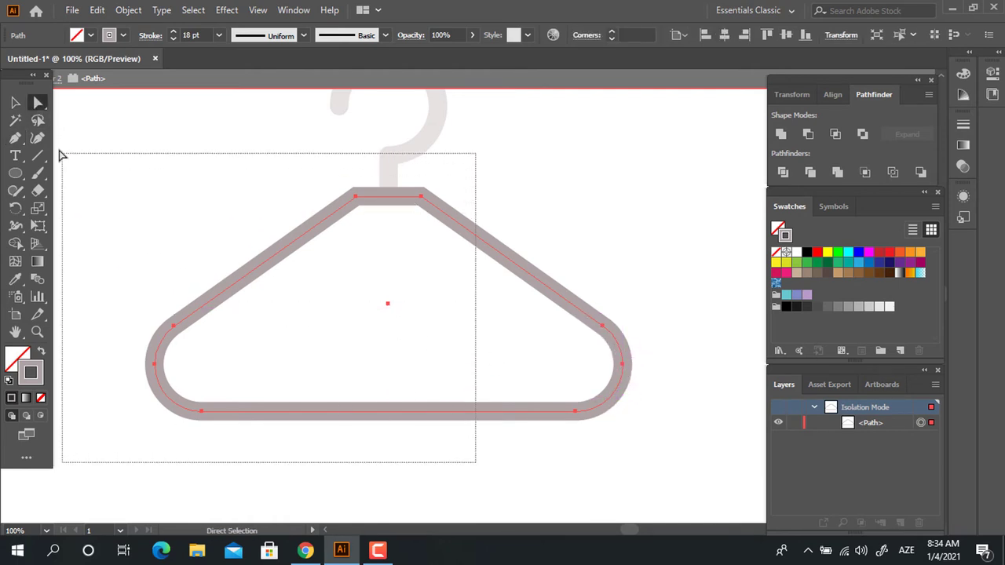
left_click_drag(671, 355, 573, 315)
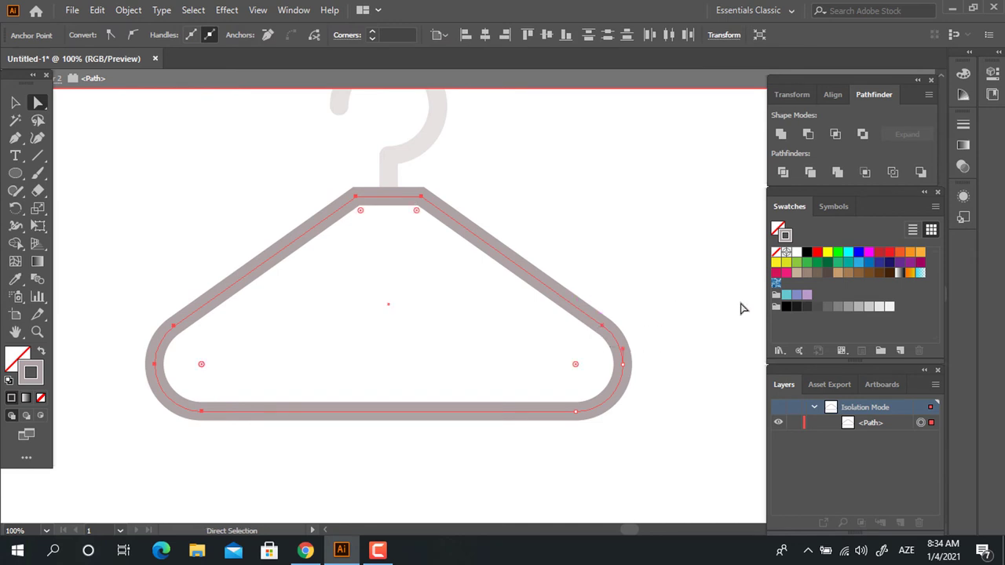
left_click(610, 397)
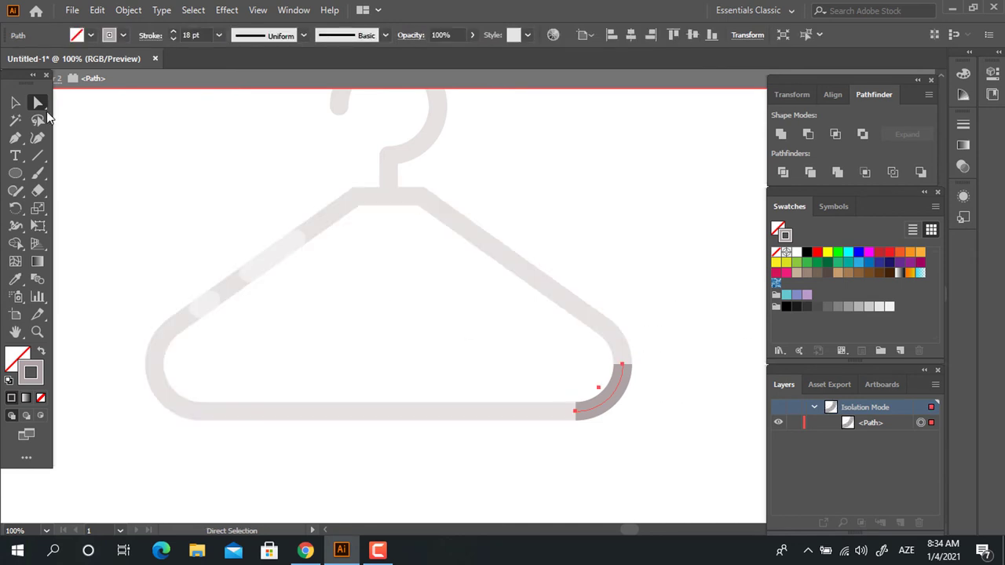
Step: Give the corner arc round caps, exit isolation and zoom out to the whole hanger
key("v")
left_click(148, 36)
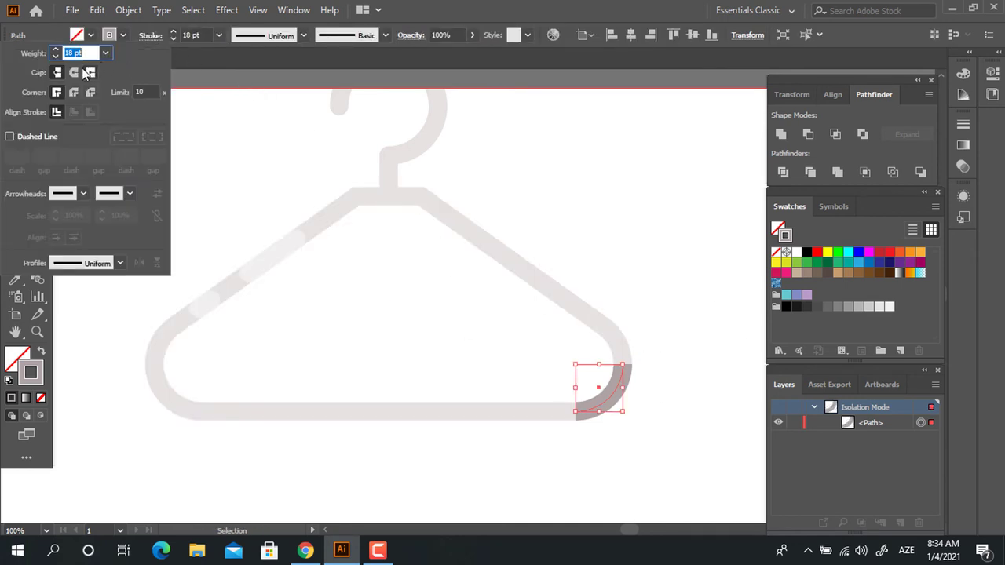
key("Escape")
key("Escape")
left_click(641, 237)
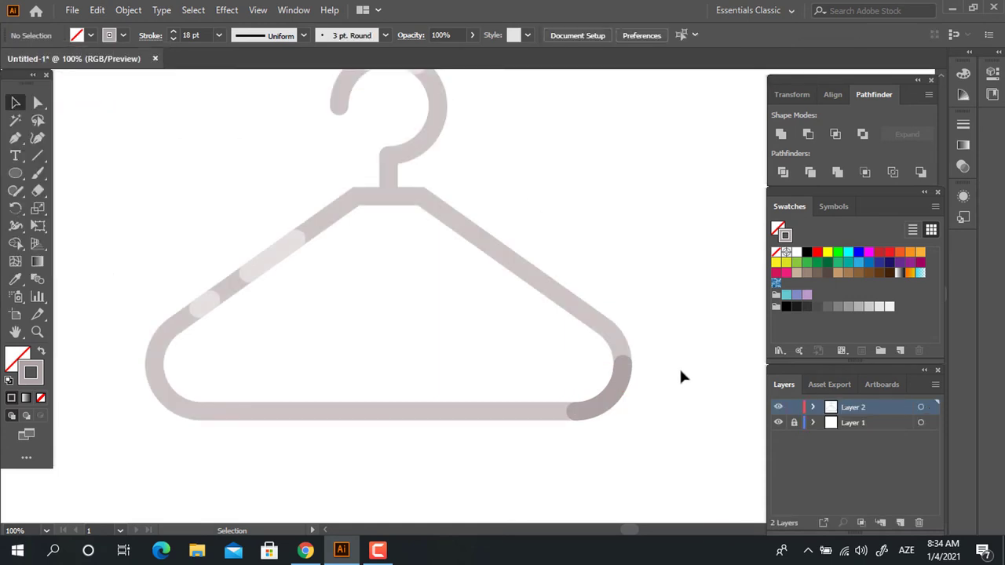
key("z")
key("ctrl+minus")
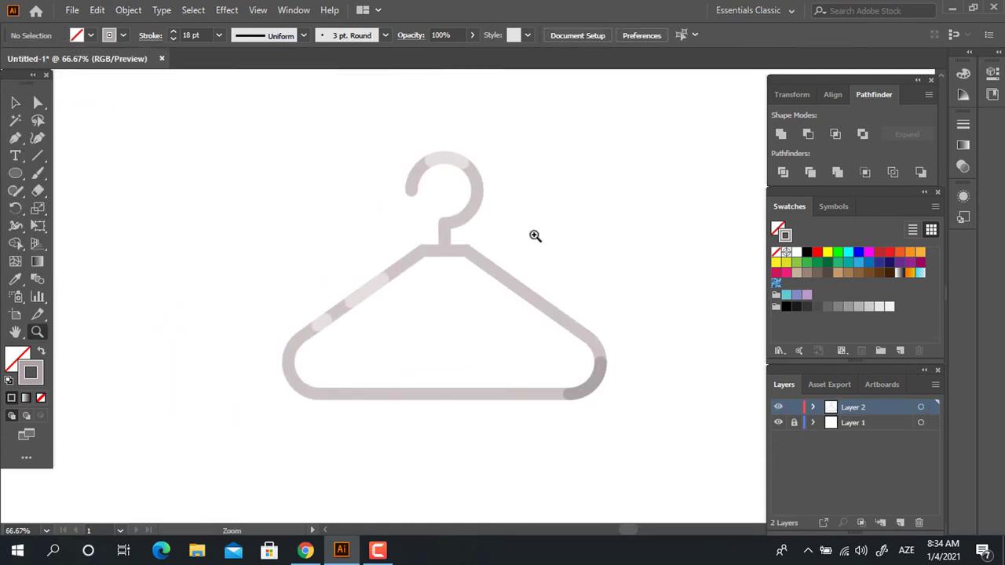
Step: Copy the hook arc and paste a duplicate in front
key("ctrl+plus")
mouse_move(522, 272)
left_mouse_down()
mouse_move(460, 131)
mouse_move(492, 234)
left_mouse_up()
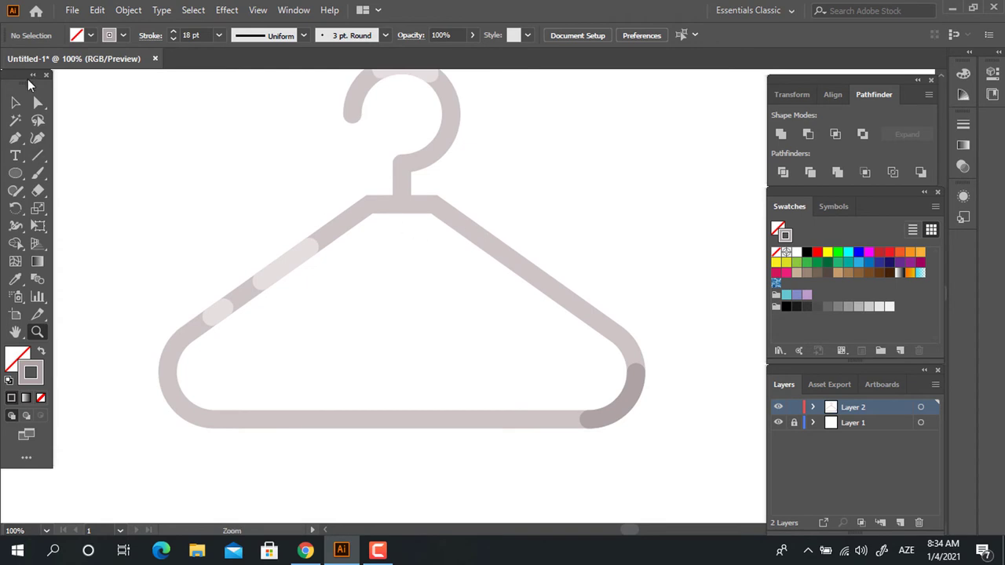
key("v")
left_click_drag(416, 120, 412, 108)
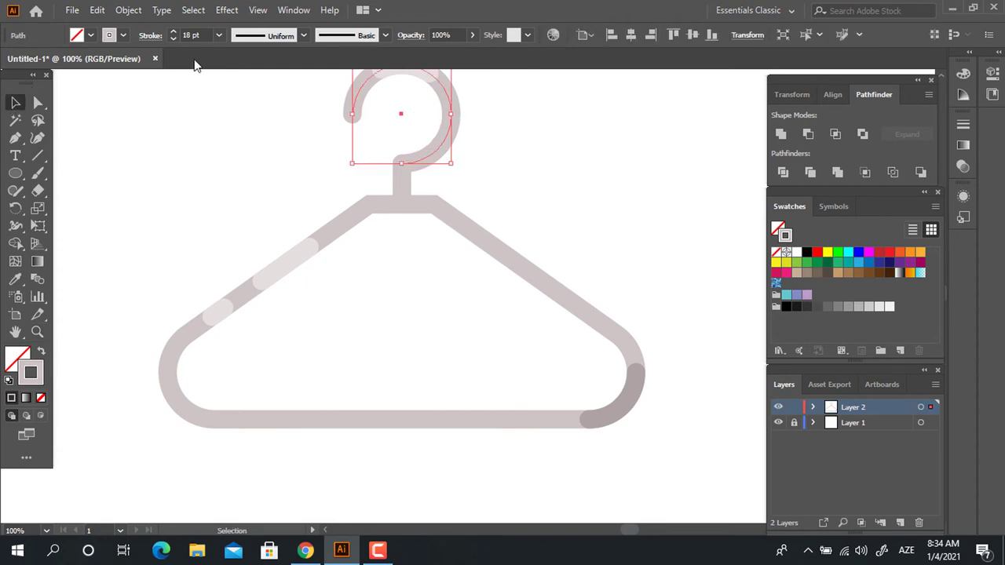
left_click(97, 10)
left_click(135, 81)
left_click(97, 10)
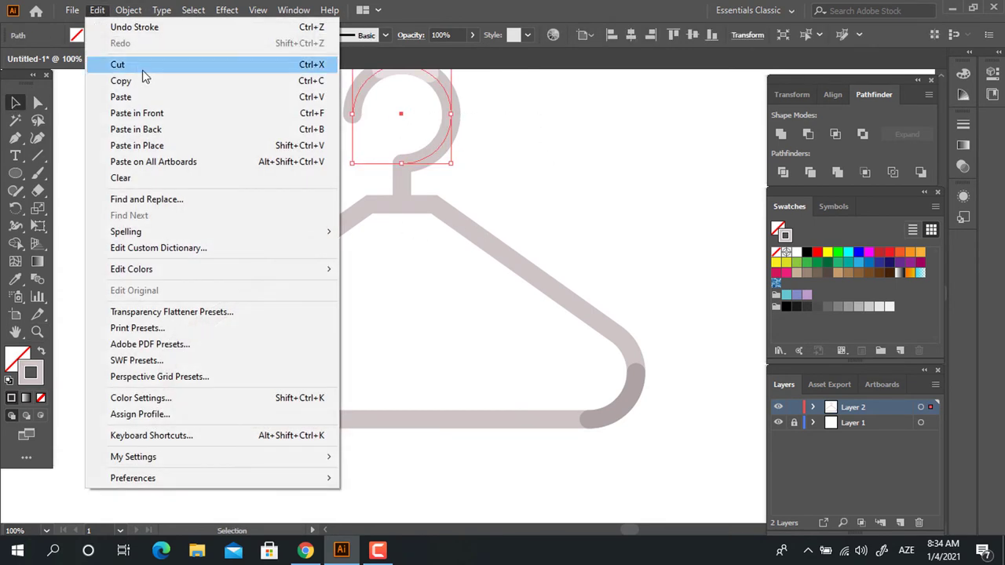
left_click(156, 113)
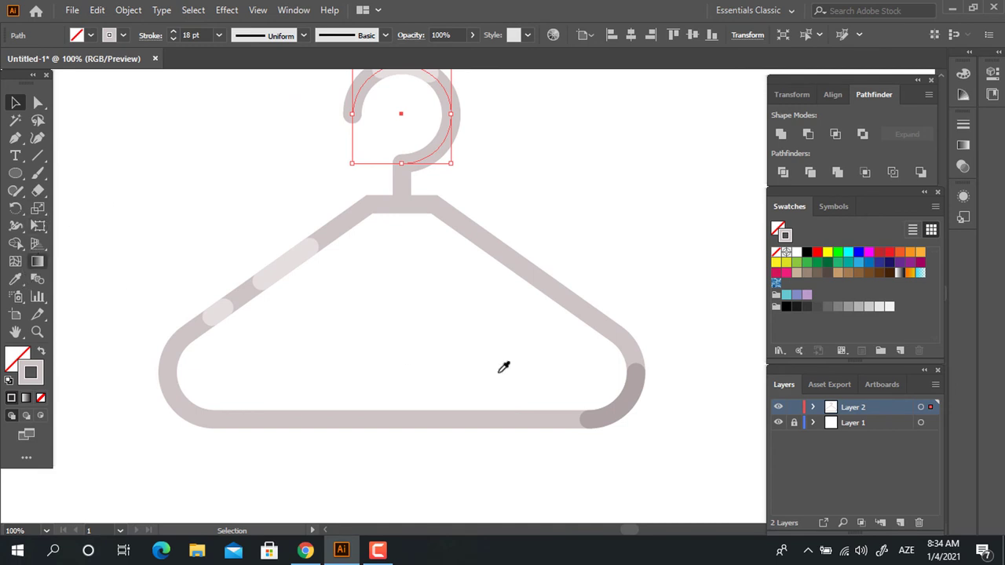
Step: Eyedrop the darker corner grey onto the hook copy and isolate it
key("i")
left_click(632, 398)
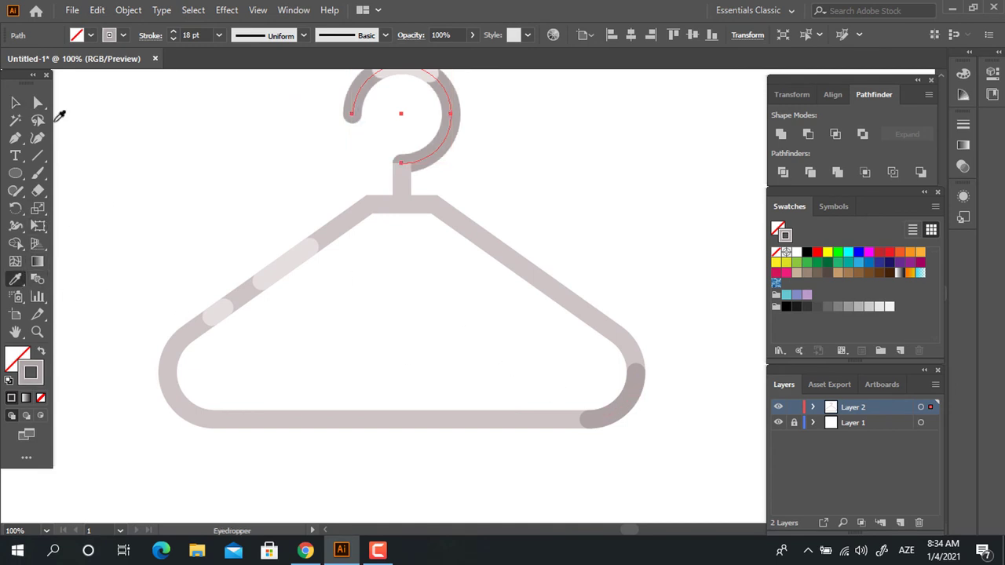
left_click(15, 102)
left_click(444, 156)
double_click(441, 151)
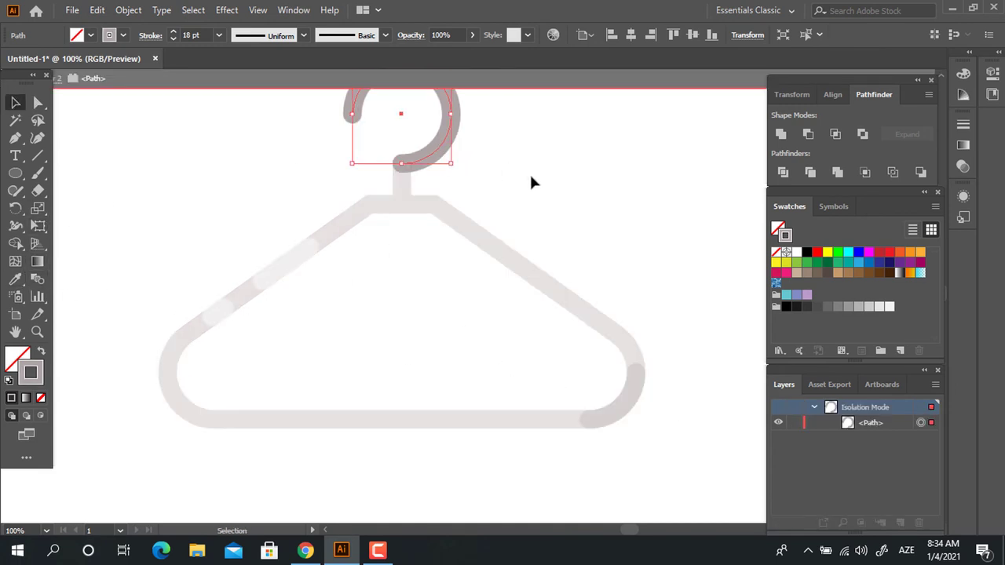
left_click_drag(509, 167, 531, 262)
Step: Cut the hook copy at a new anchor, keeping only its lower-right piece, then exit isolation
left_click(15, 138)
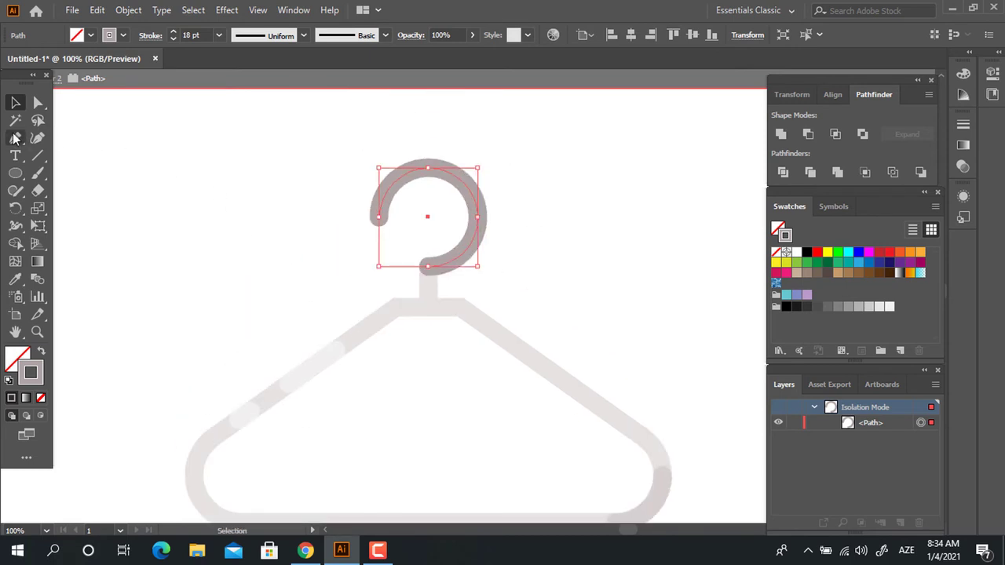
left_click(477, 239)
left_click(39, 103)
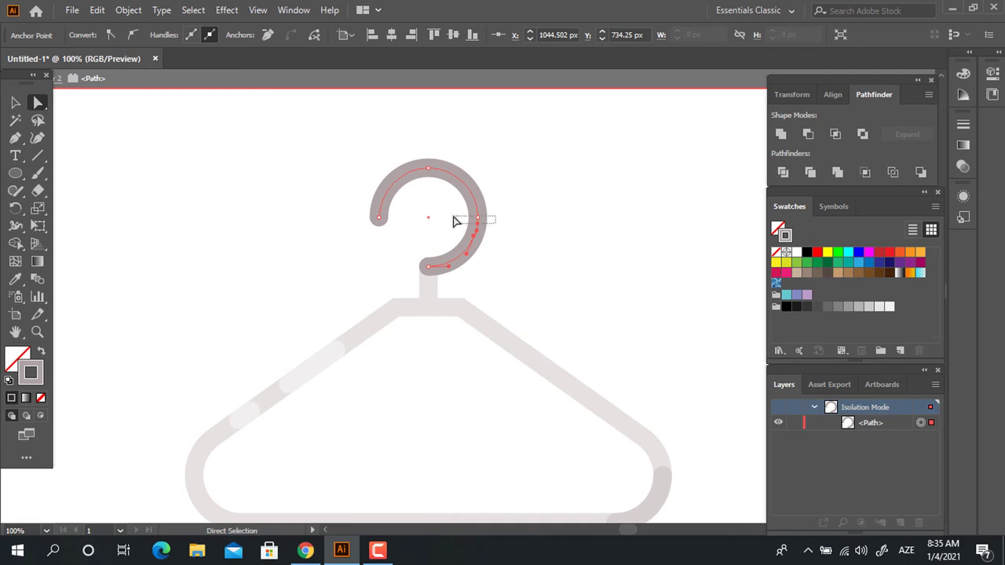
left_click_drag(497, 228, 352, 213)
scroll(352, 214, "up", 2)
left_click(314, 34)
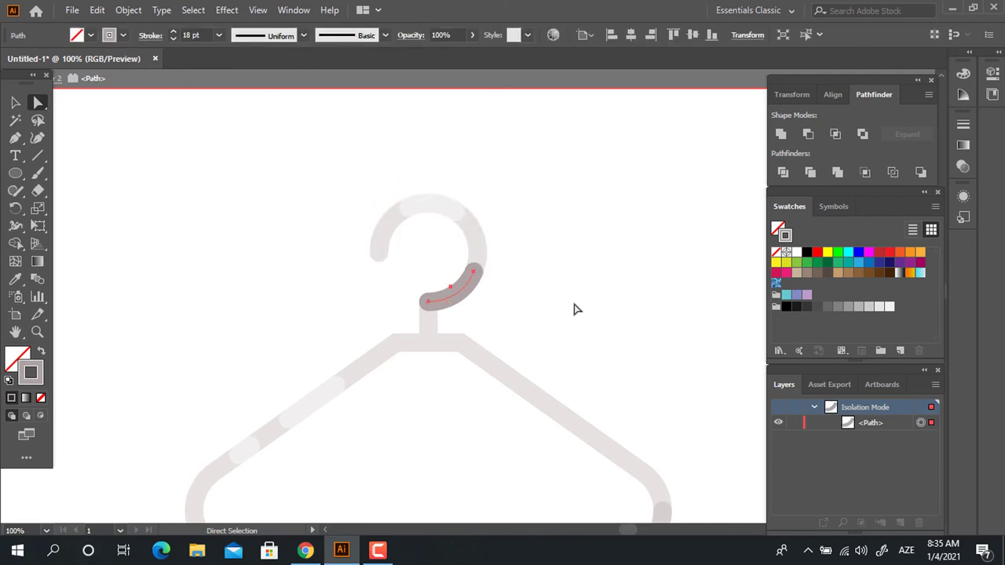
scroll(549, 317, "down", 2)
left_click(17, 105)
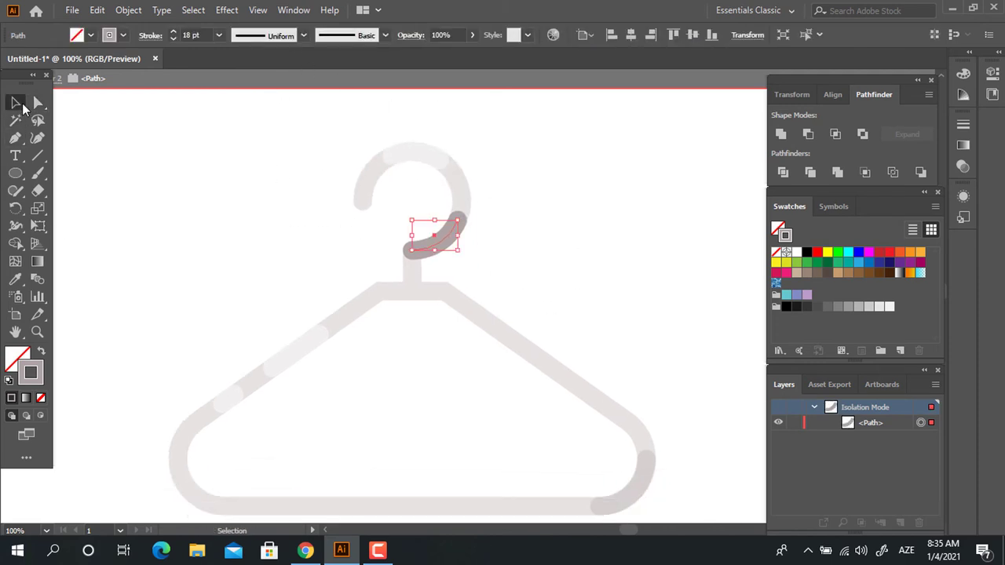
double_click(113, 157)
scroll(236, 196, "down", 2)
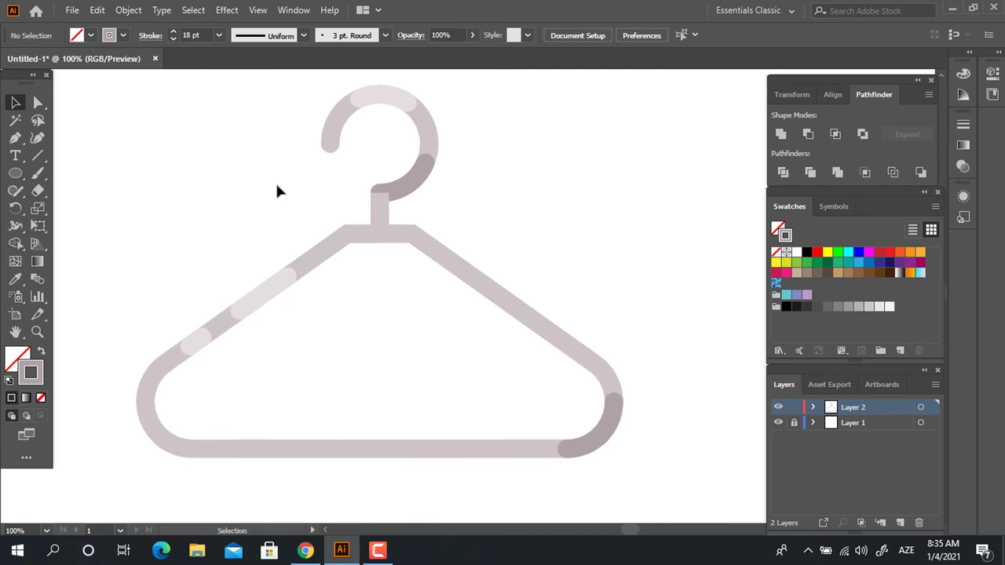
Step: Copy the hanger's vertical neck and paste it in front
left_click(379, 214)
key("ctrl")
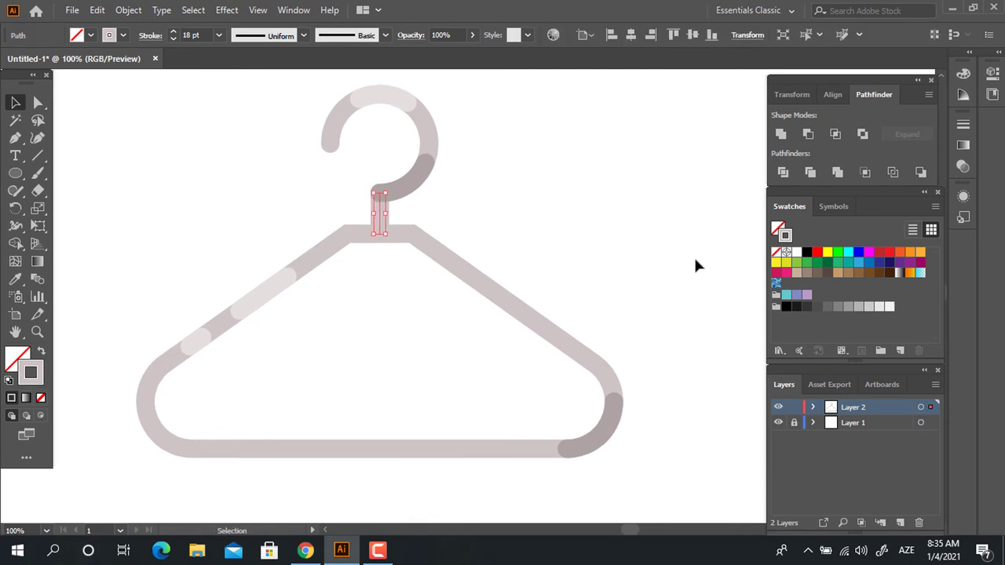
left_click(582, 169)
left_click_drag(582, 170, 615, 193)
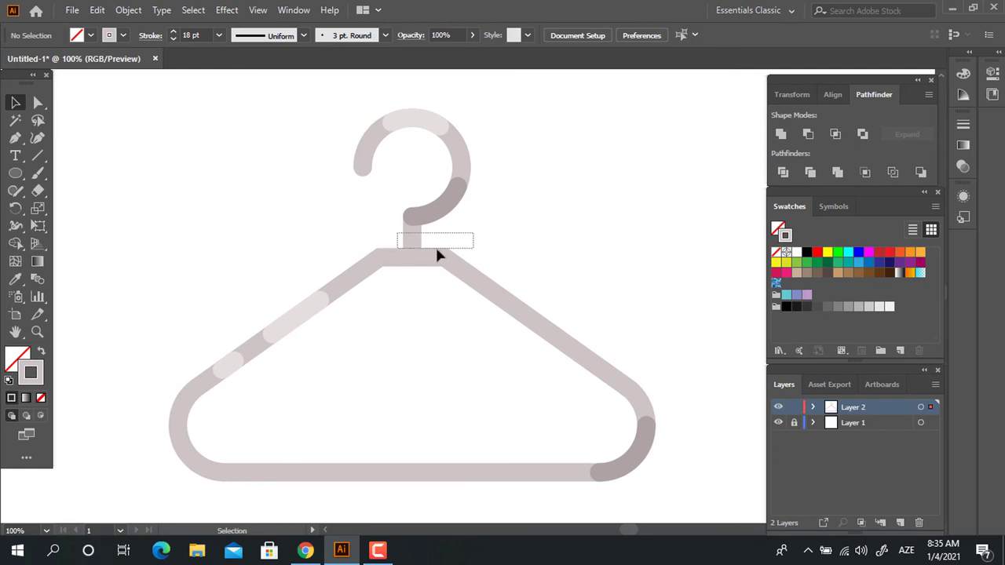
left_click(414, 237)
left_click(96, 10)
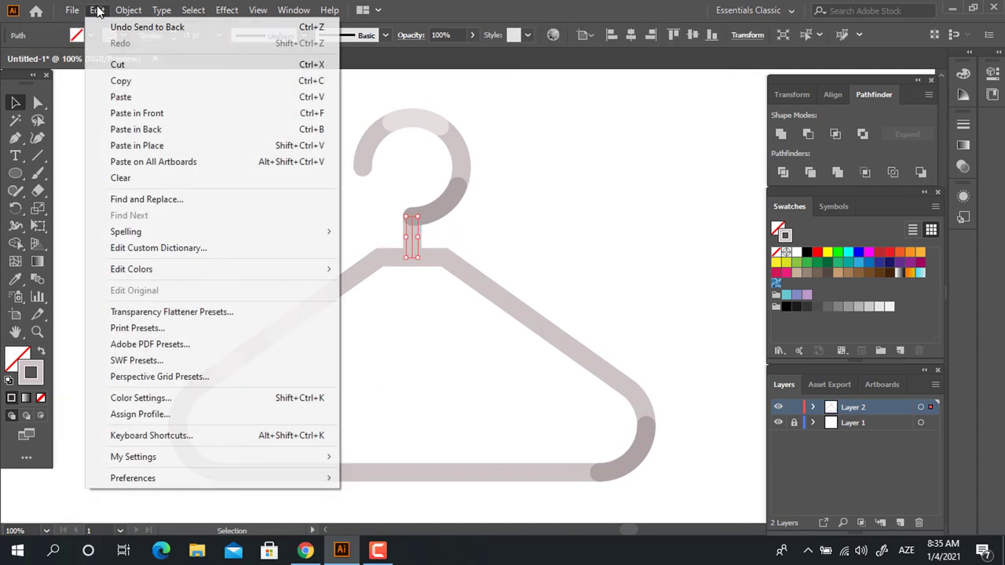
left_click(122, 81)
left_click(97, 10)
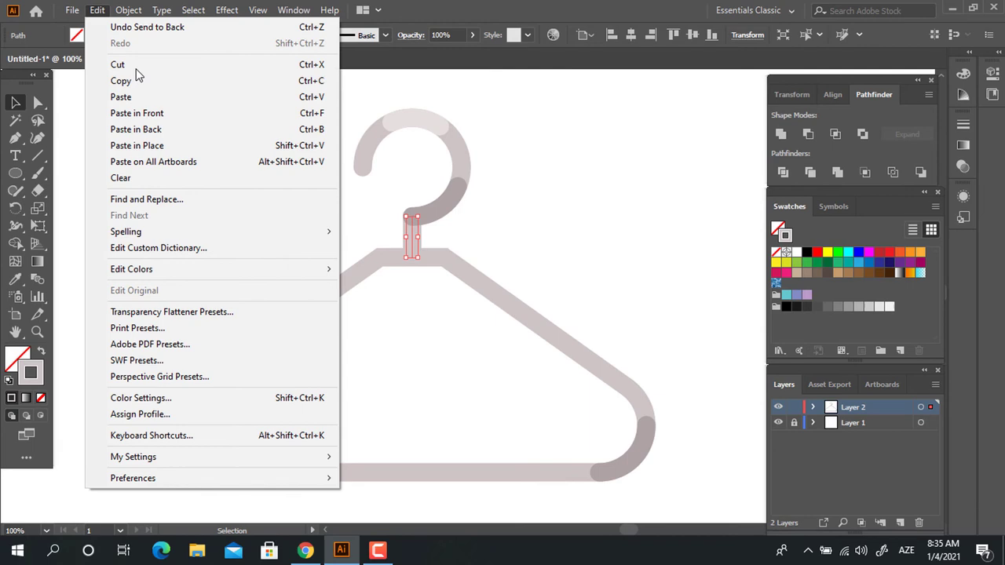
left_click(153, 115)
left_click(97, 10)
left_click(161, 115)
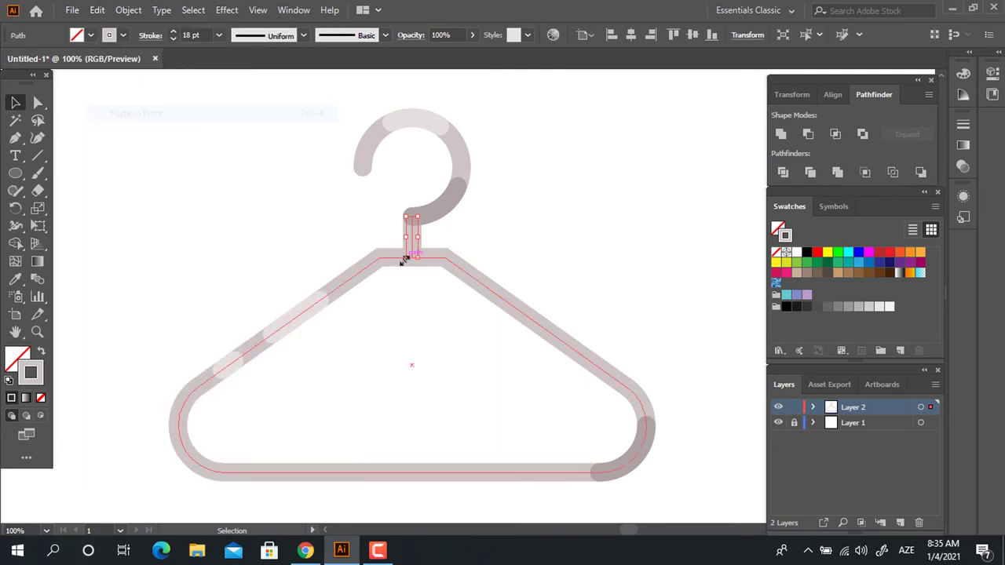
Step: Give the isolated neck copy the hook's darker grey and Butt Cap ends
double_click(411, 232)
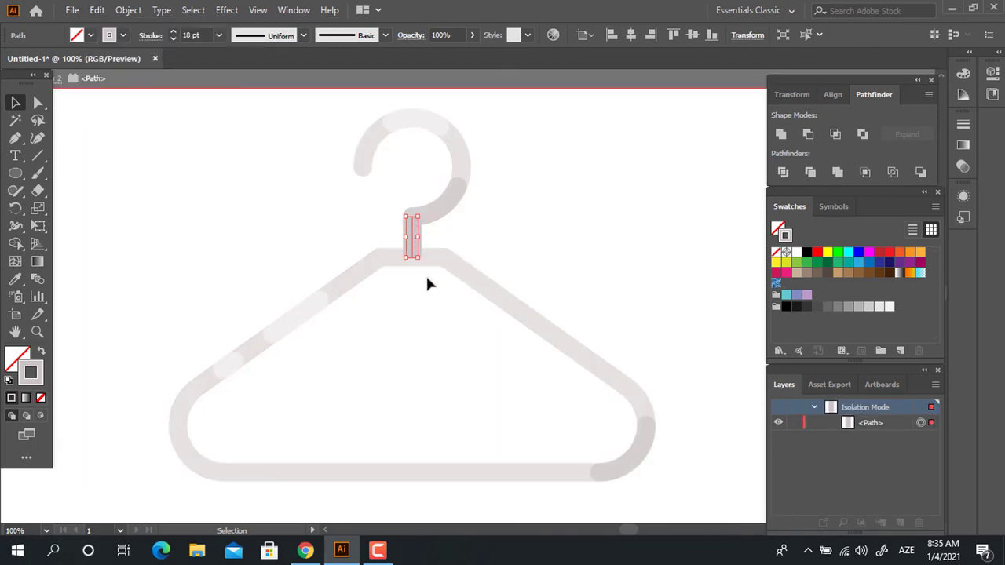
left_click(14, 278)
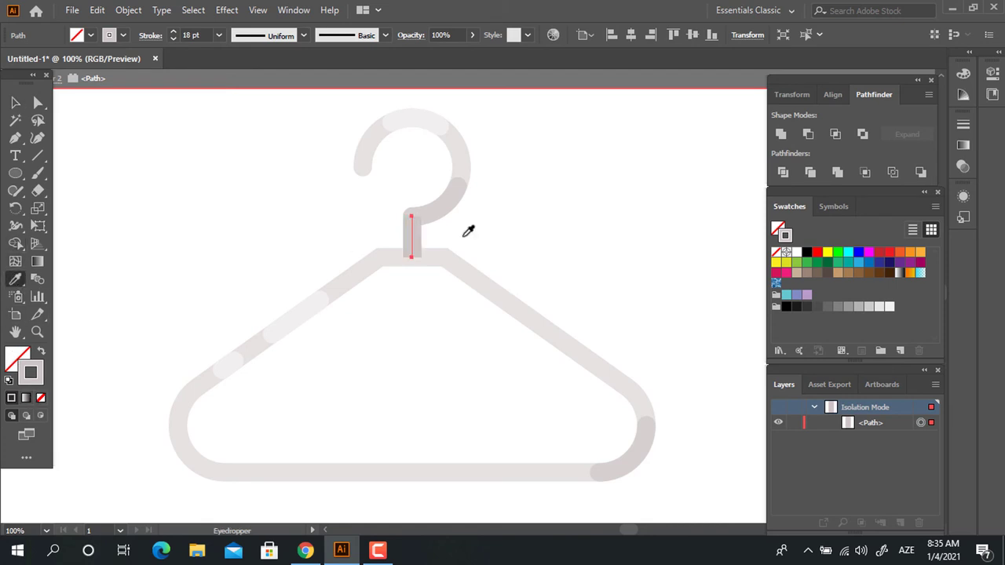
left_click(444, 197)
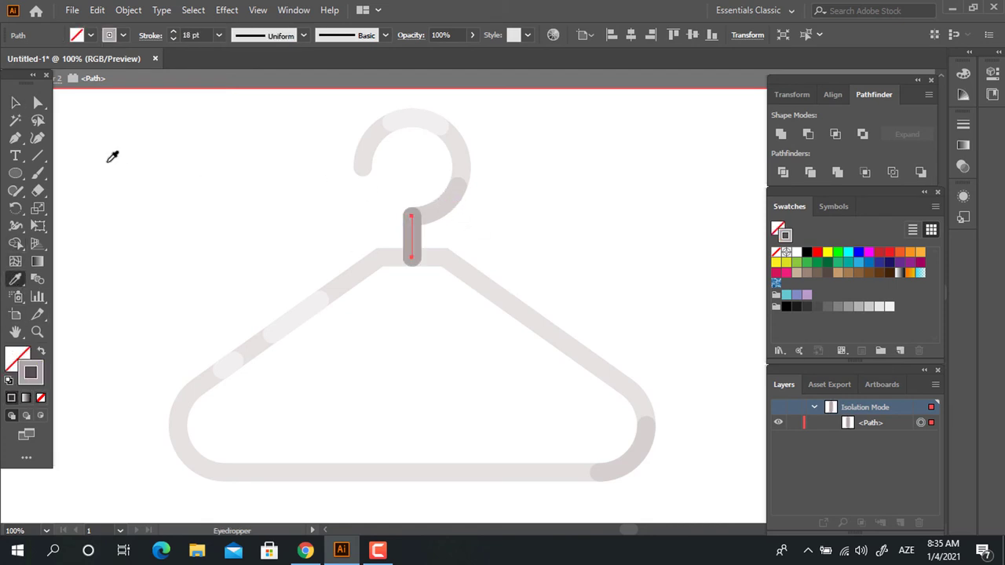
left_click(37, 102)
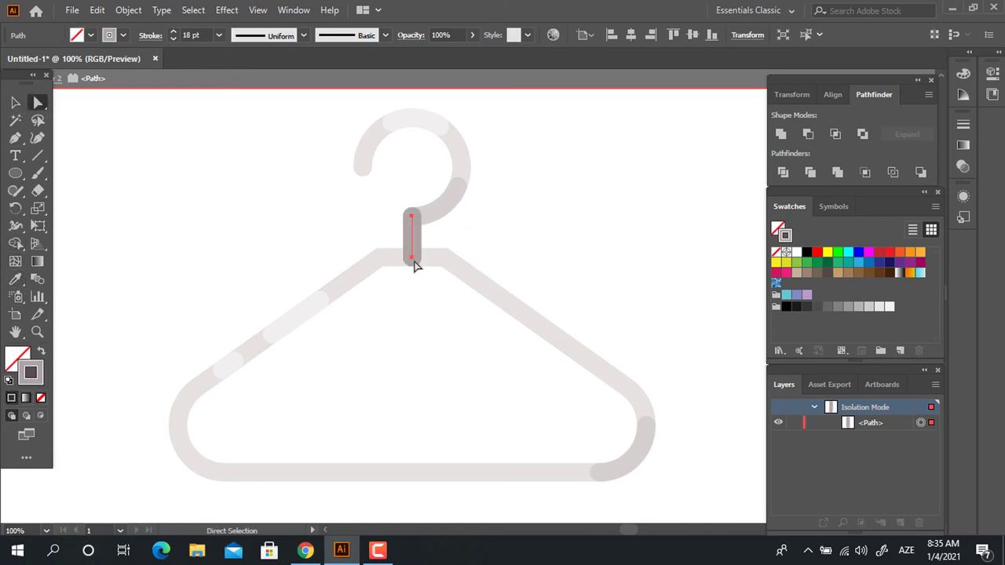
left_click(150, 36)
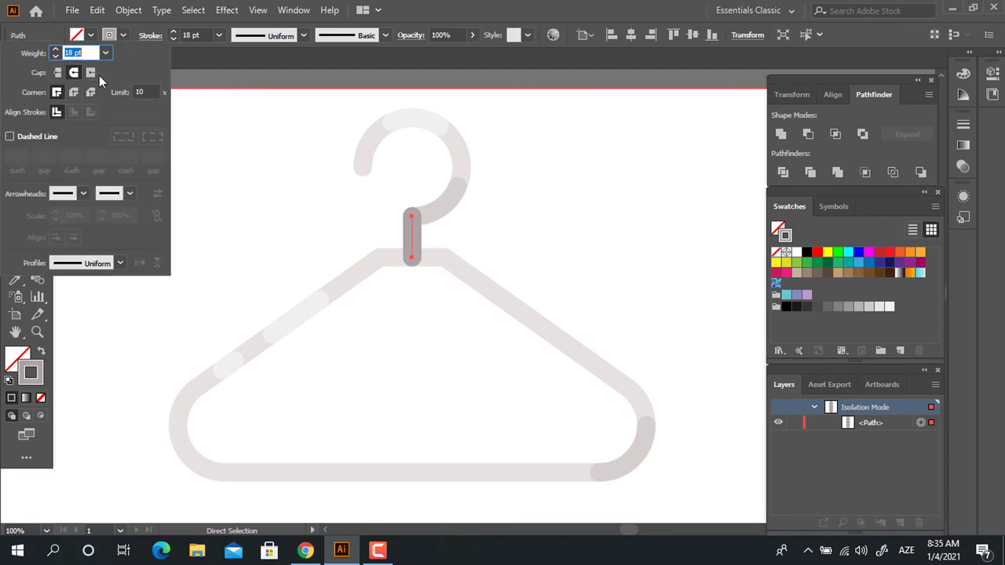
left_click(60, 73)
left_click(413, 264)
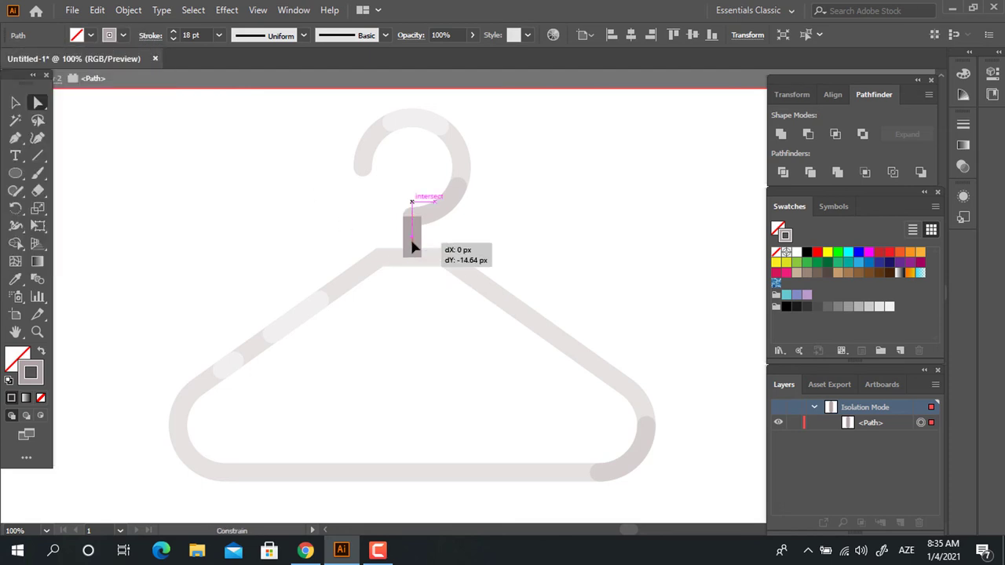
Step: Drag the dark neck piece's bottom anchor up to shorten it, then exit isolation
left_click(414, 264)
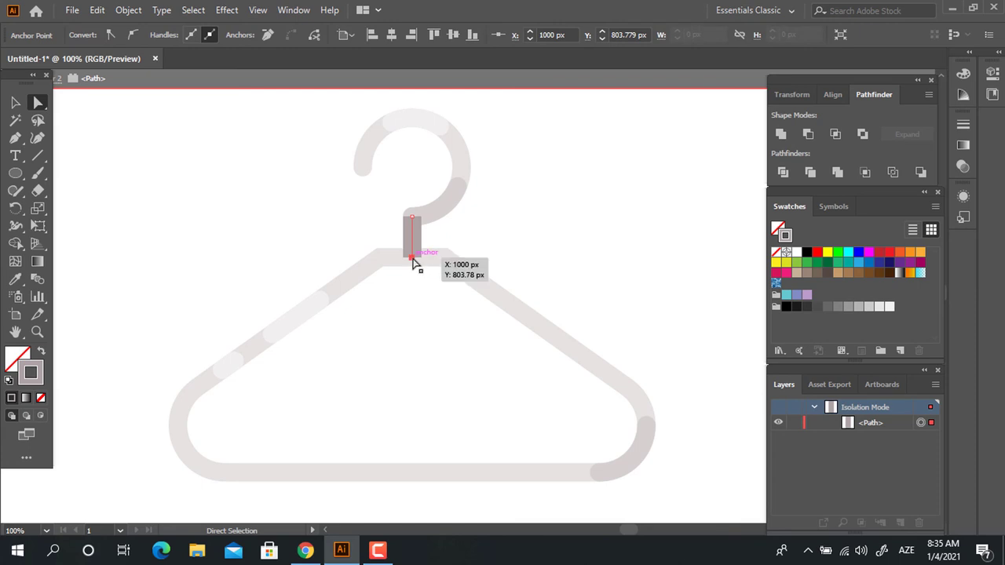
left_click_drag(414, 264, 412, 236)
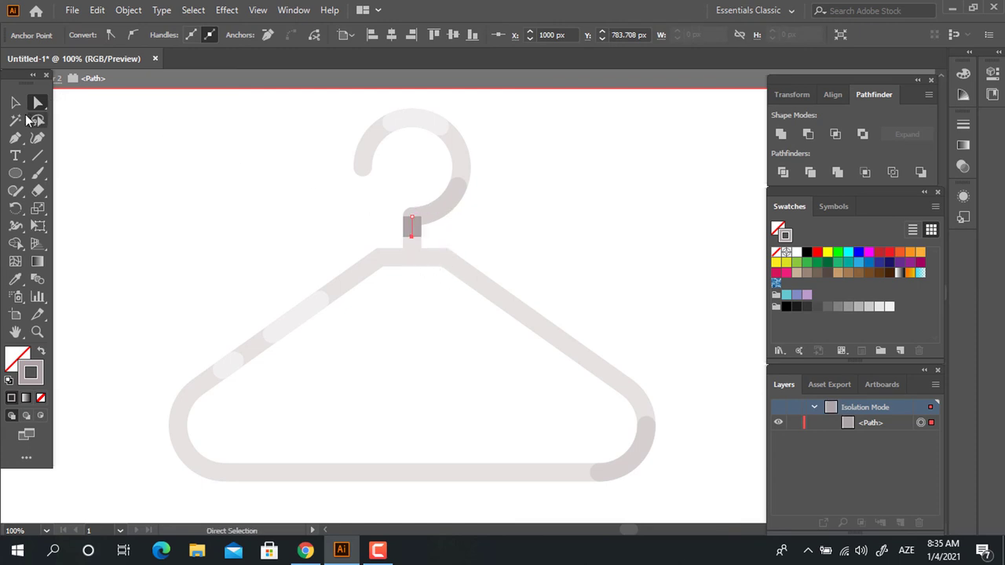
key("v")
double_click(258, 196)
scroll(549, 247, "down", 2)
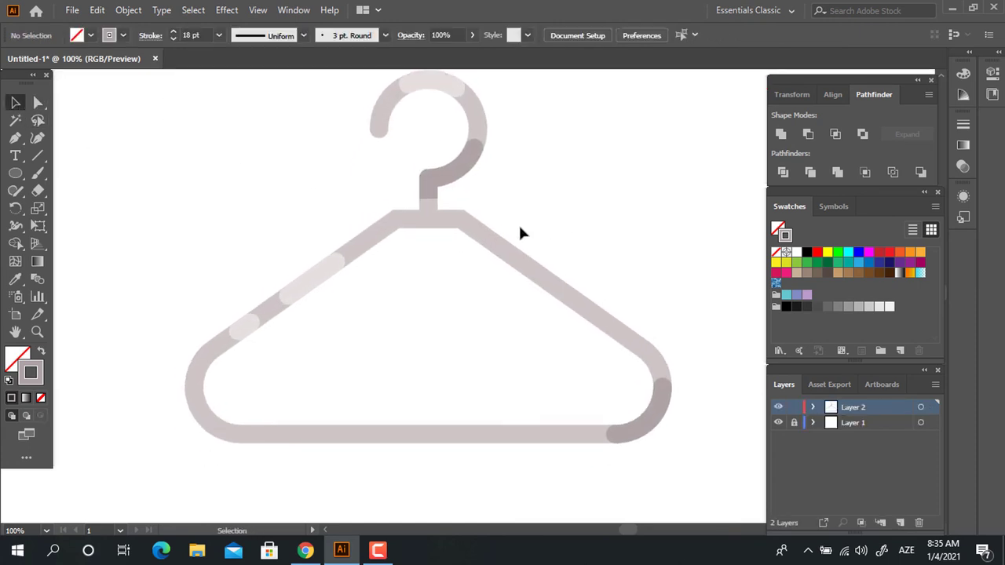
Step: Inspect the neck piece's stroke settings, then reposition the view
left_click(428, 193)
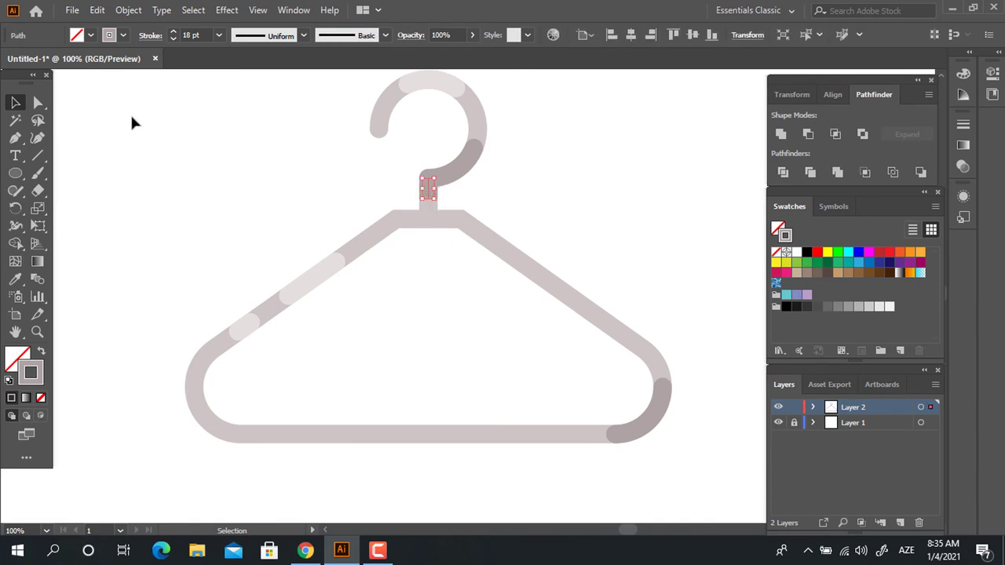
left_click(145, 37)
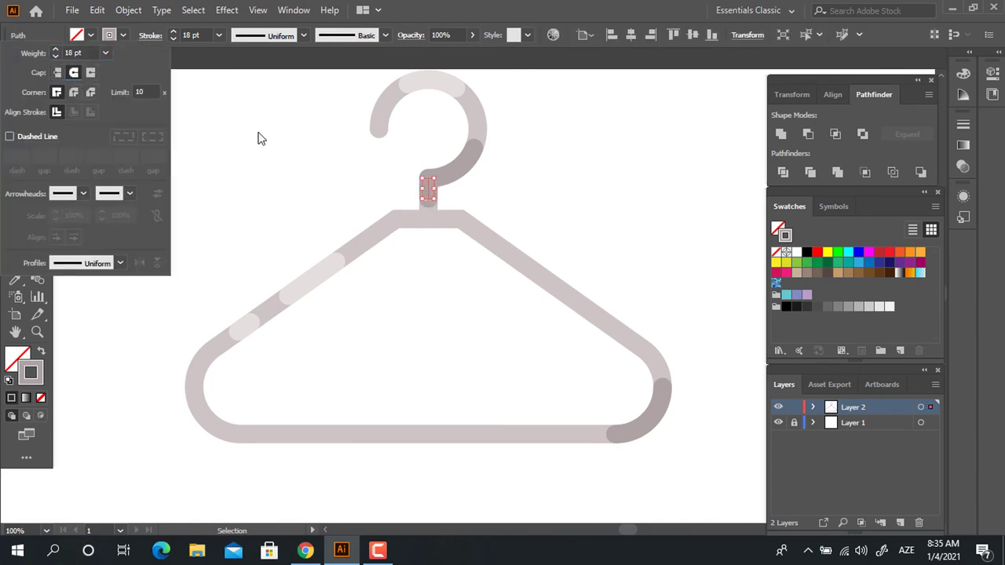
left_click(714, 234)
left_click_drag(664, 236, 640, 287)
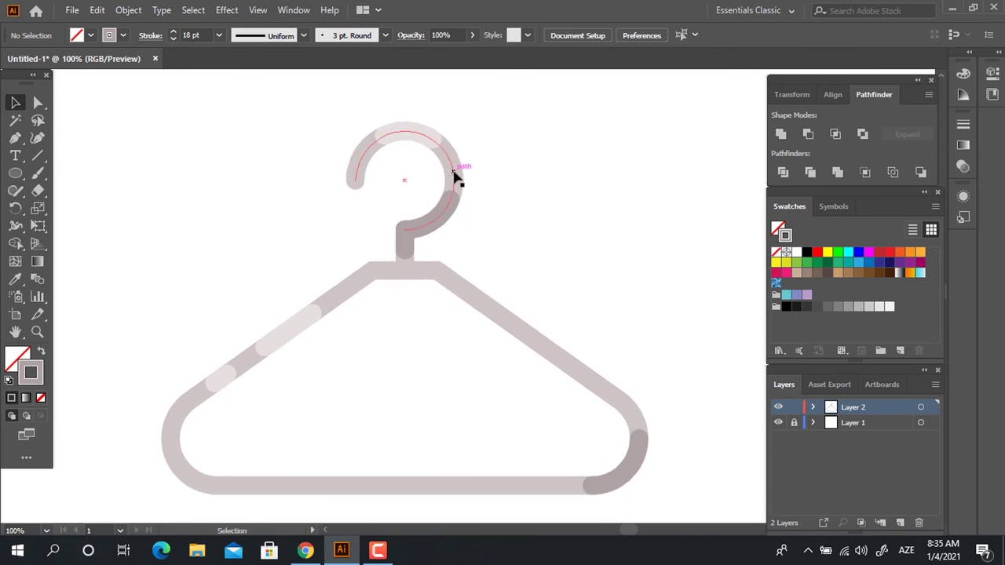
Step: Send the hook curve to the back and zoom out to 66.67%
left_click(451, 168)
right_click(446, 158)
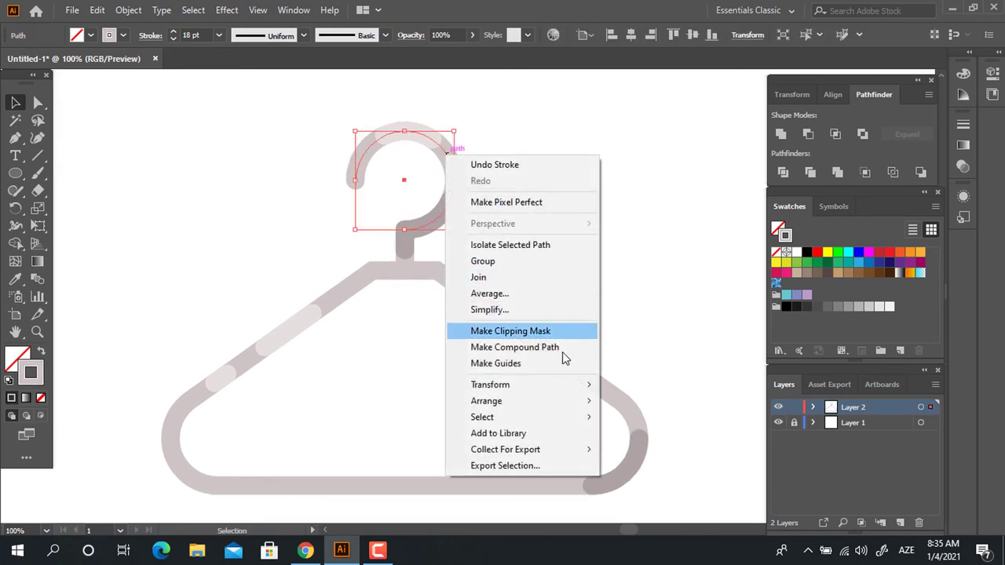
left_click(651, 449)
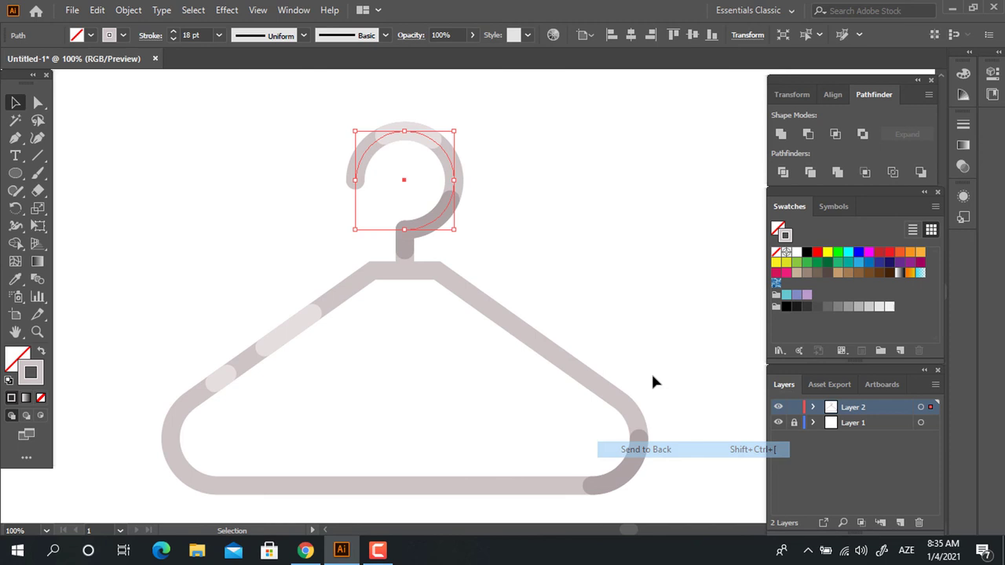
left_click(617, 316)
mouse_move(610, 254)
left_mouse_down()
mouse_move(635, 293)
mouse_move(641, 244)
left_mouse_up()
key("z")
key("ctrl+minus")
Step: Expand the whole hanger's fill and stroke into outline shapes
left_click(15, 103)
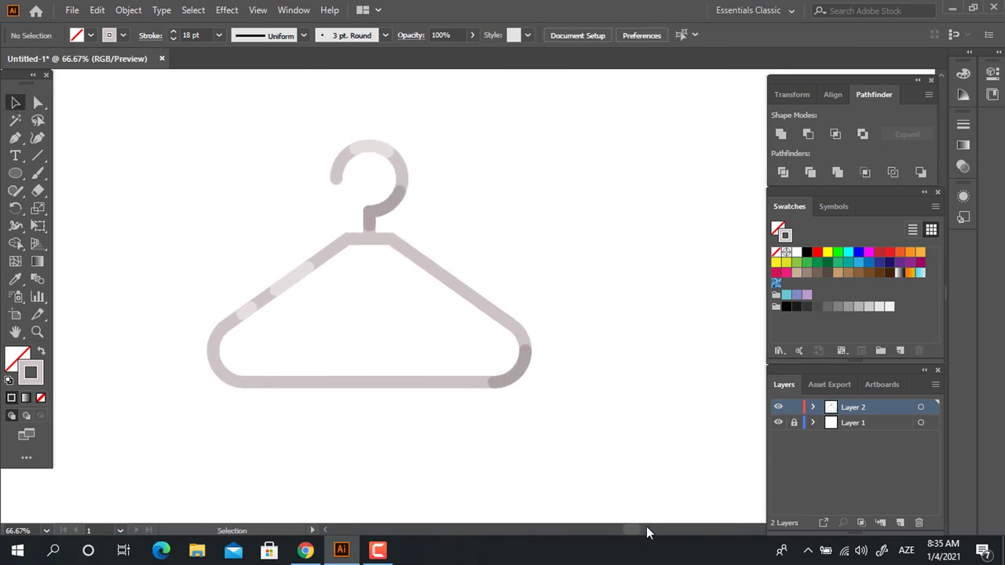
left_click_drag(617, 452, 213, 71)
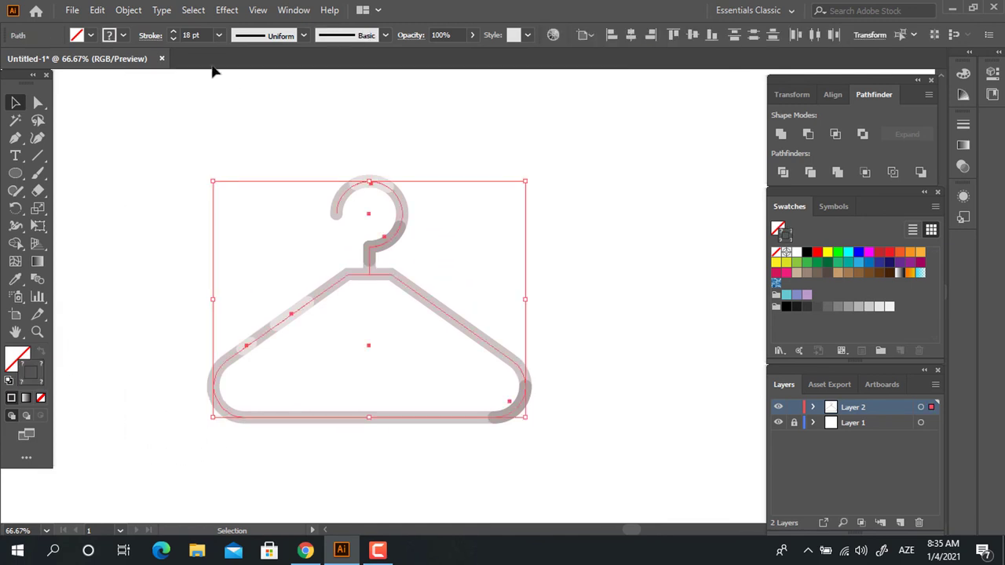
left_click(126, 15)
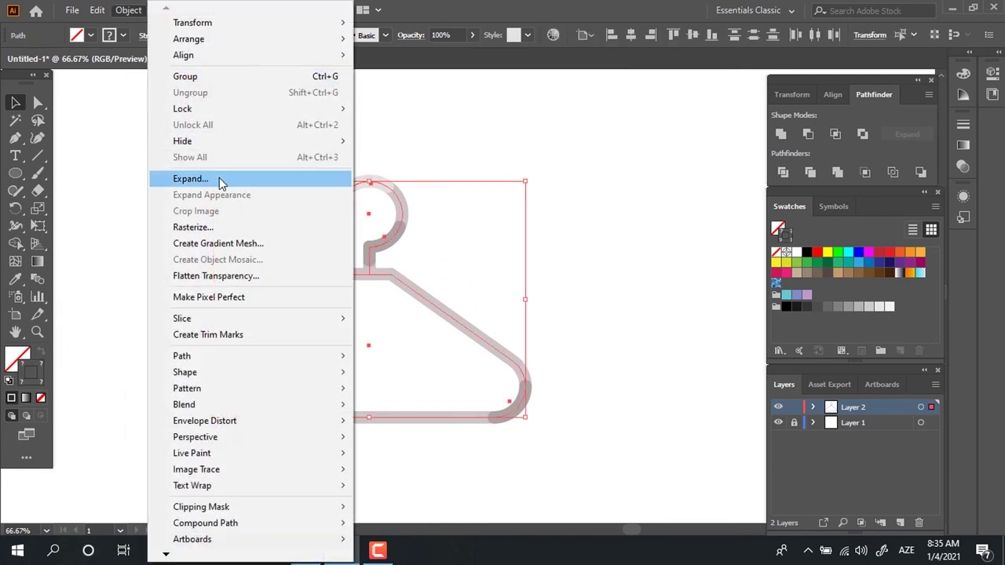
left_click(223, 179)
left_click(66, 218)
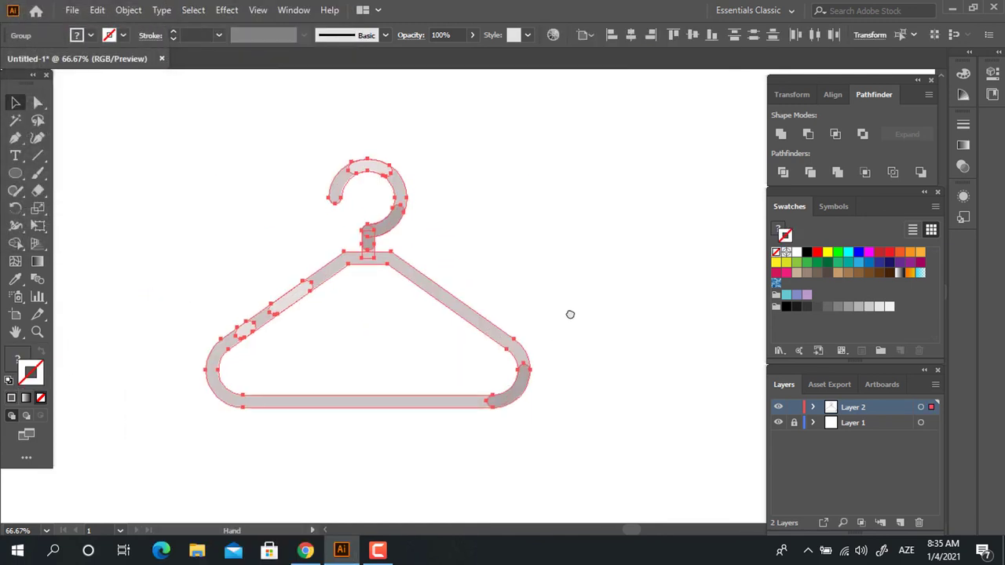
Step: Group the expanded hanger shapes and copy the whole group
left_click_drag(570, 314, 536, 300)
right_click(395, 260)
left_click(477, 370)
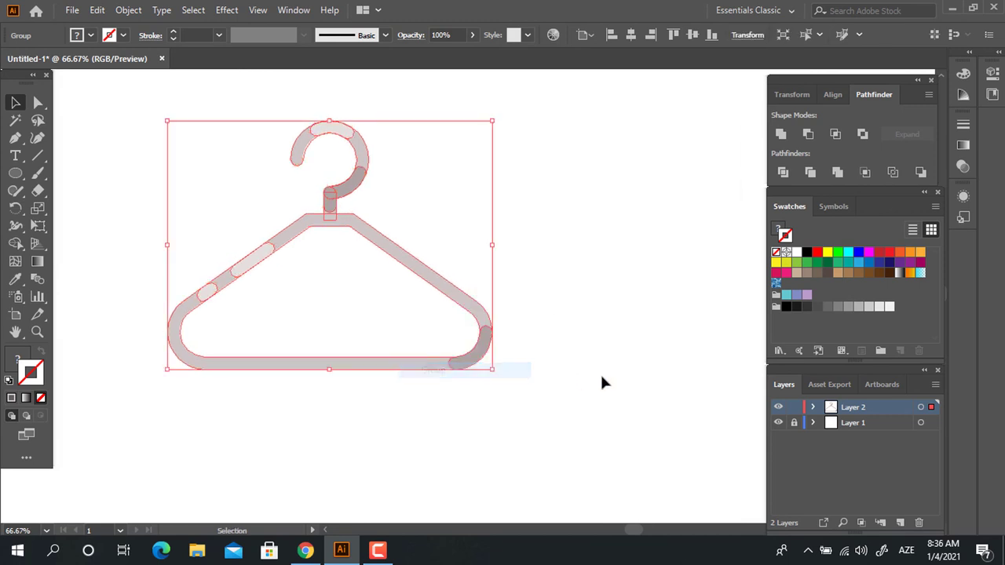
left_click(600, 373)
left_click_drag(606, 425, 117, 109)
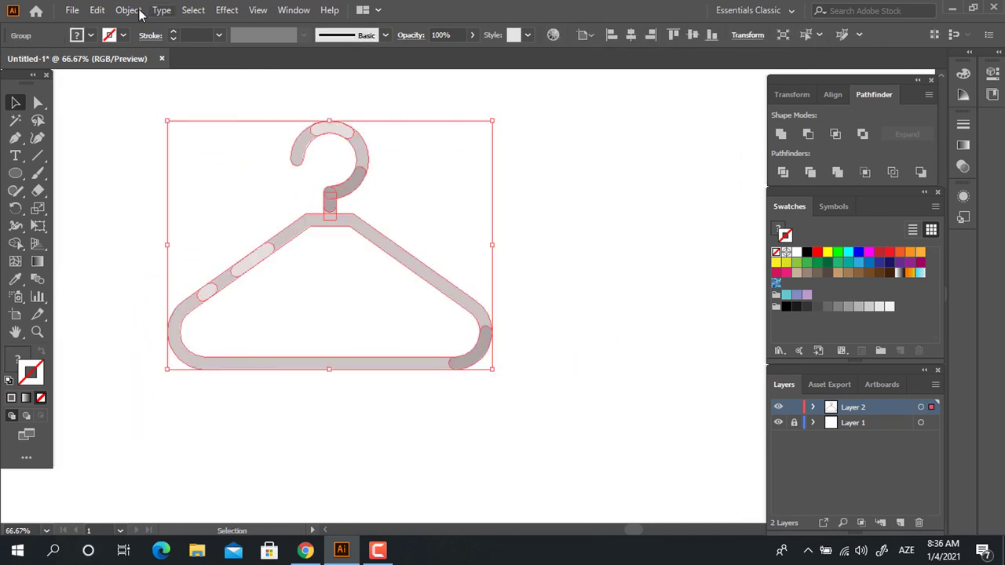
left_click(98, 9)
left_click(168, 78)
left_click(594, 226)
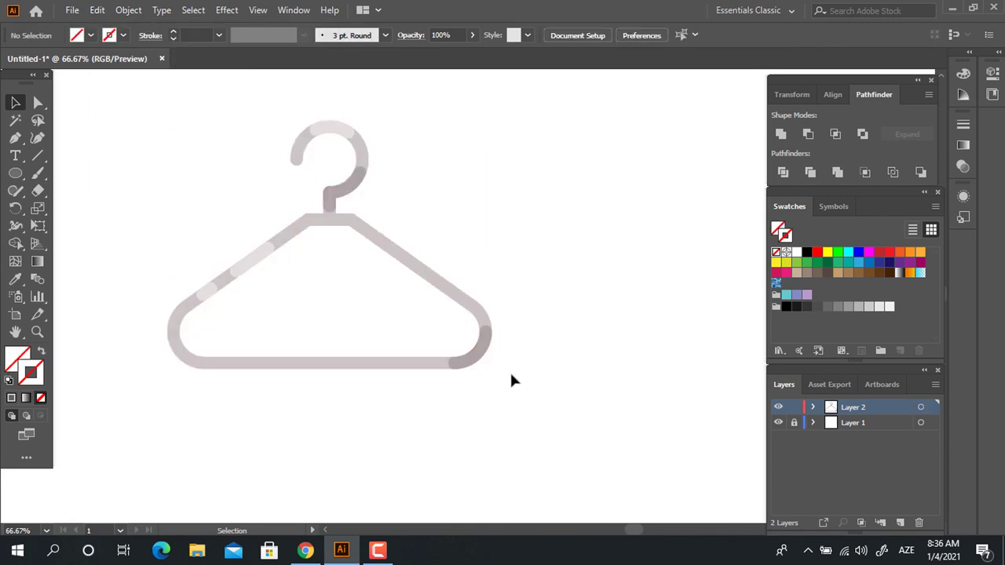
mouse_move(590, 424)
left_mouse_down()
mouse_move(145, 144)
mouse_move(138, 118)
left_mouse_up()
Step: Paste a copy of the hanger in front, unite it into one compound shape, and nudge it right
left_click(97, 9)
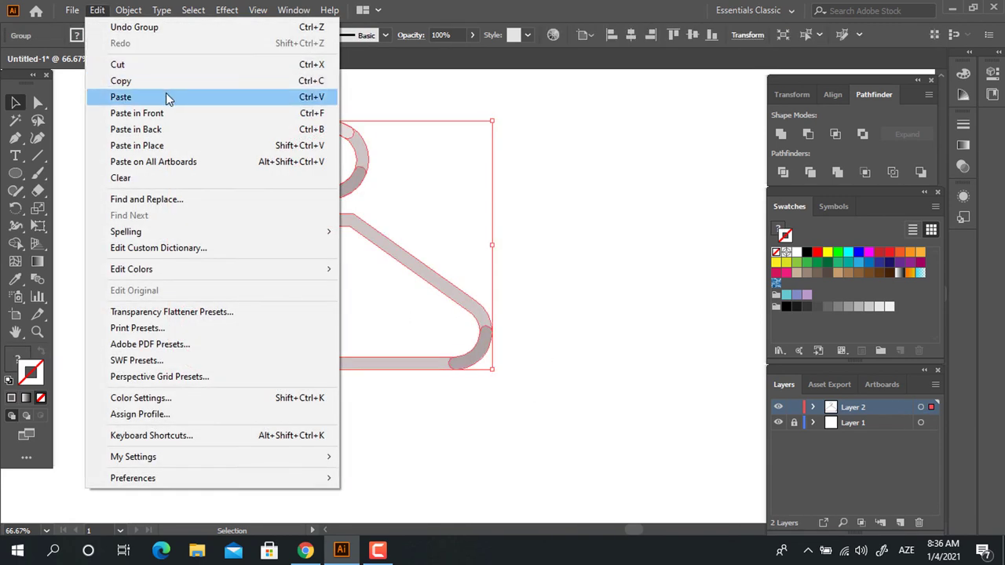
left_click(156, 81)
left_click(97, 9)
left_click(136, 113)
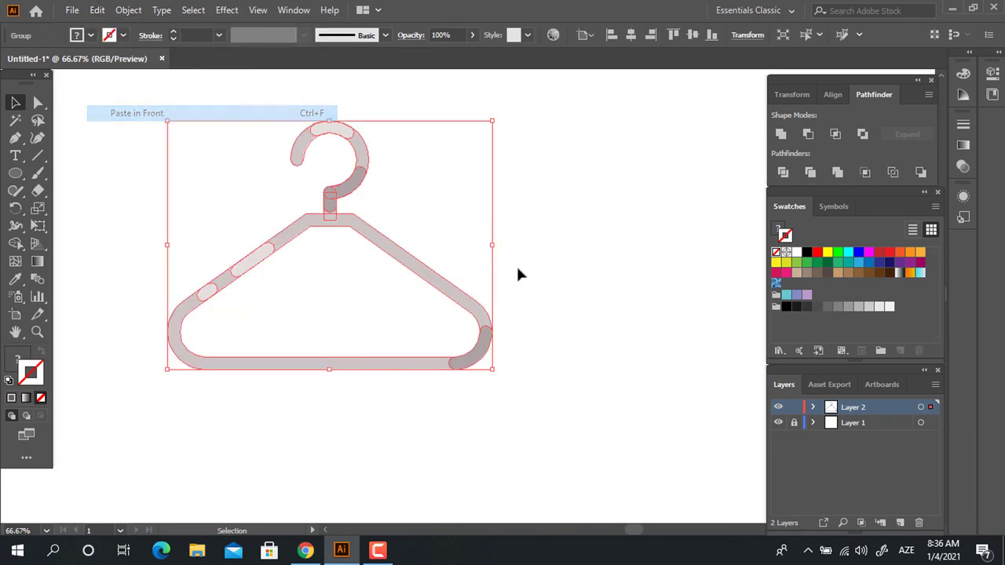
left_click(780, 134)
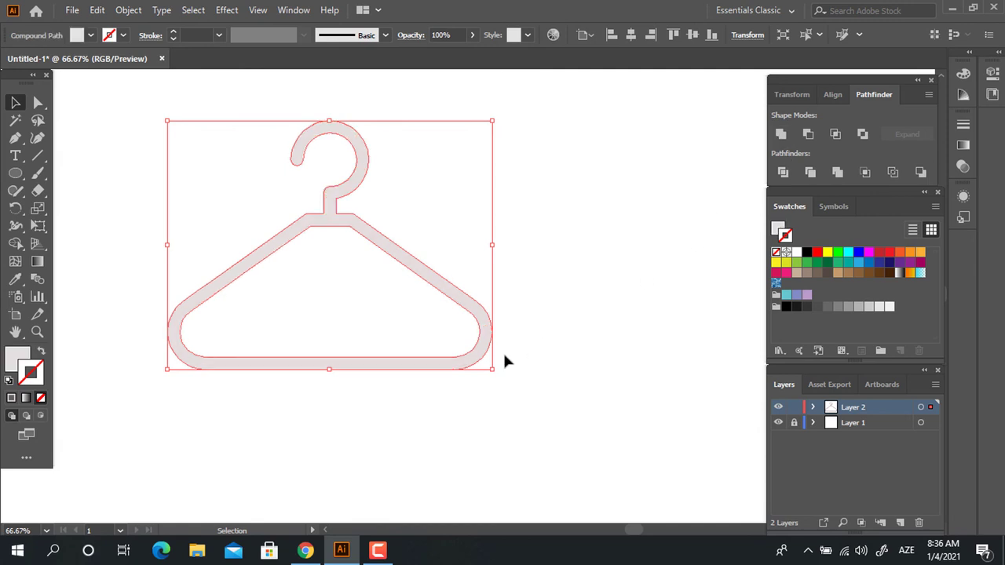
left_click_drag(485, 355, 524, 354)
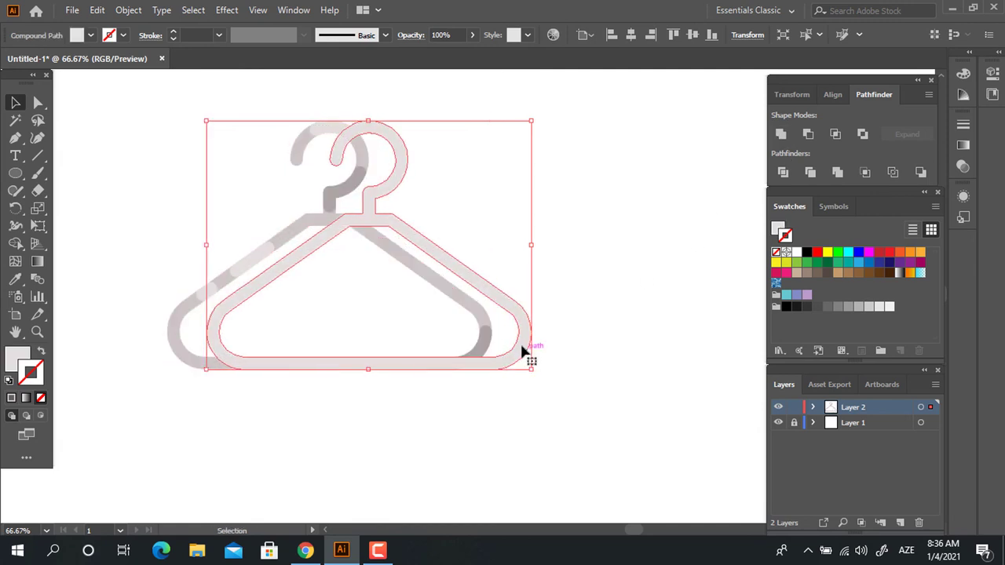
Step: Send the merged copy to the back and eyedrop it the darker grey
right_click(520, 346)
left_click(746, 317)
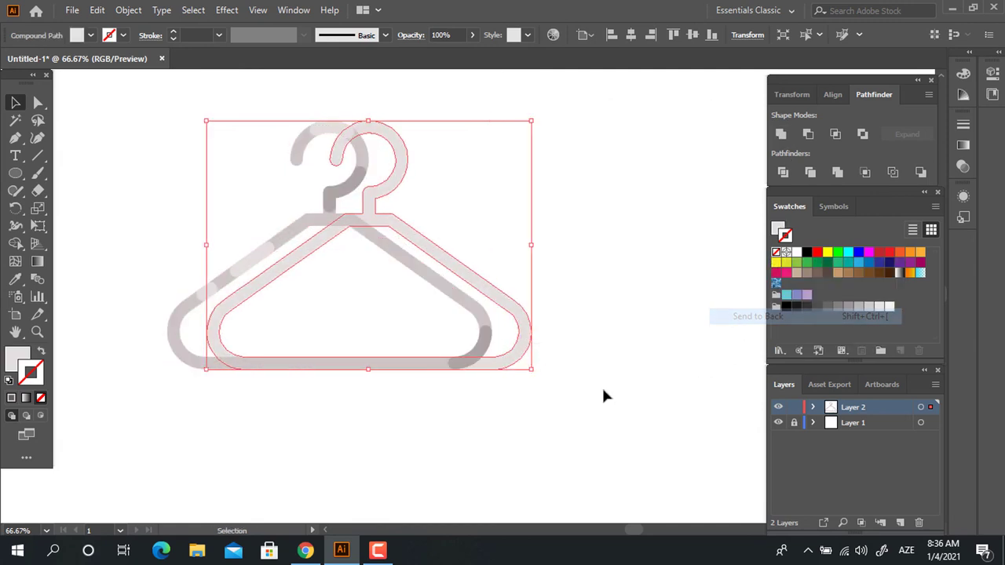
left_click(15, 278)
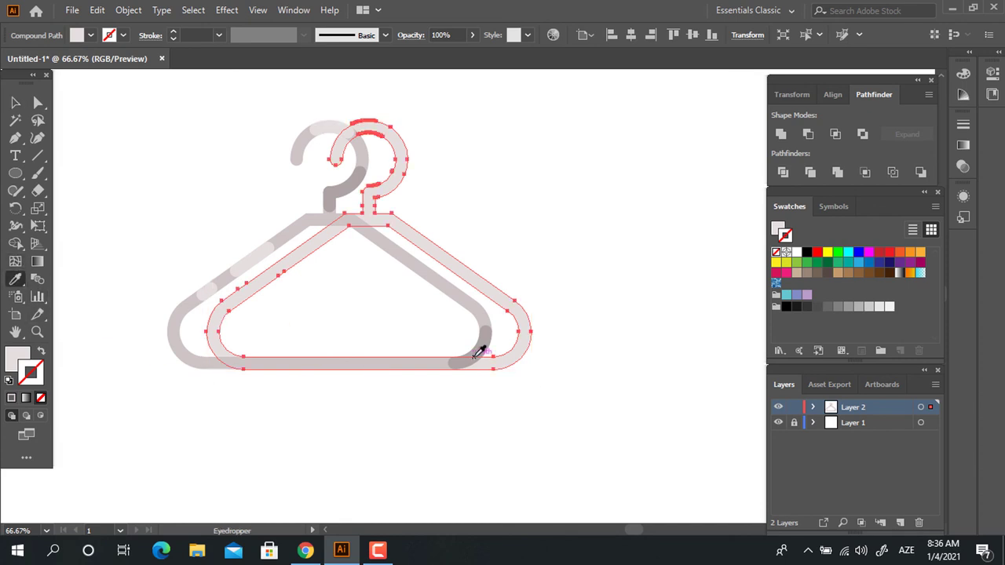
left_click(481, 352)
key("ctrl+minus")
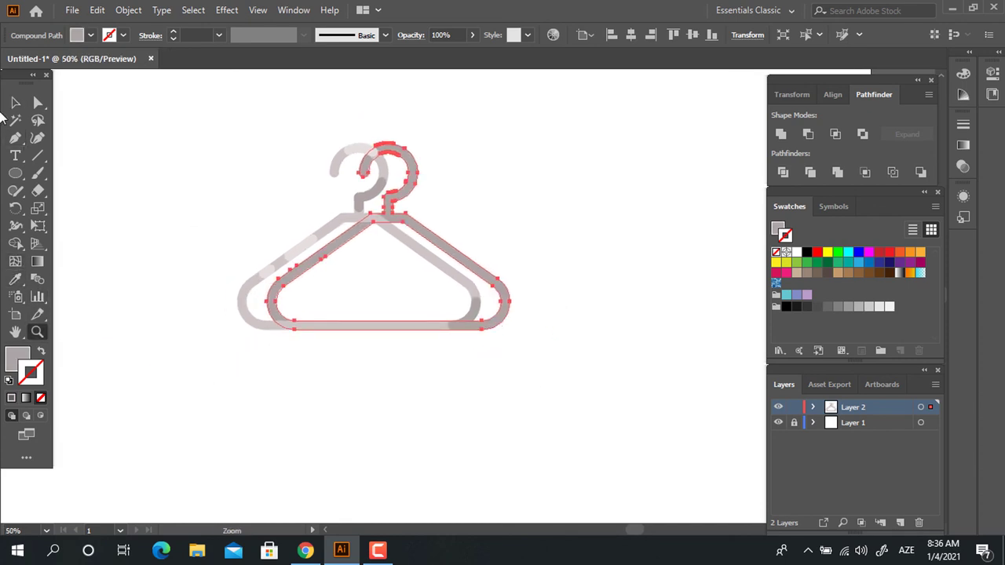
key("v")
left_click(525, 405)
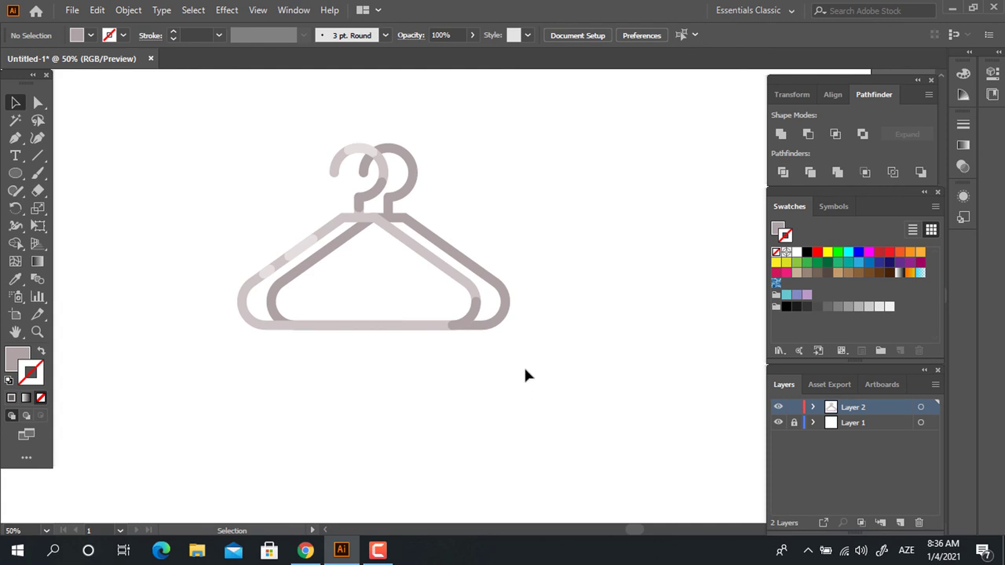
Step: Move the dark hanger right, then tilt the light hanger about 5 degrees and the dark one the opposite way
left_click_drag(505, 326, 538, 326)
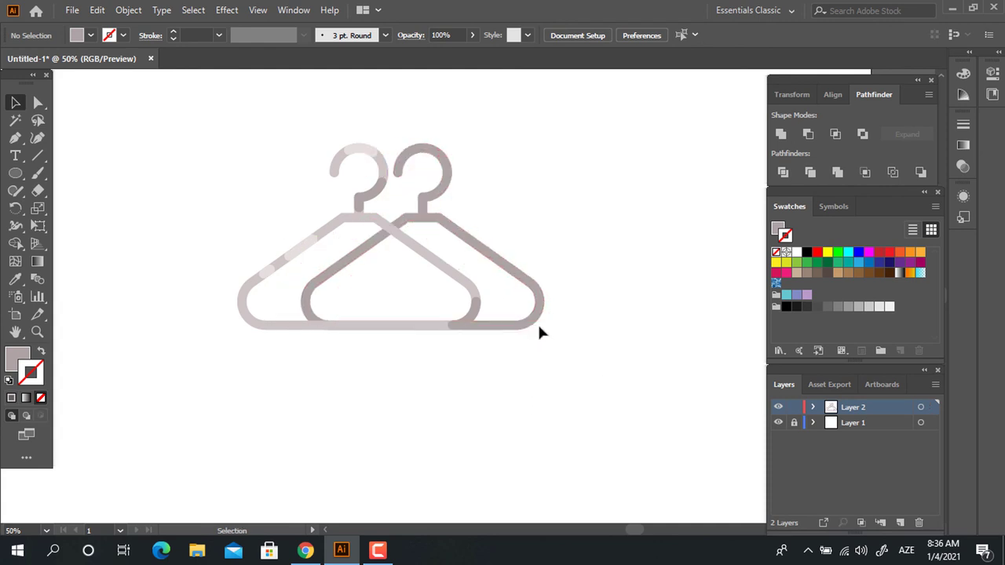
left_click(481, 306)
left_click_drag(481, 336, 548, 322)
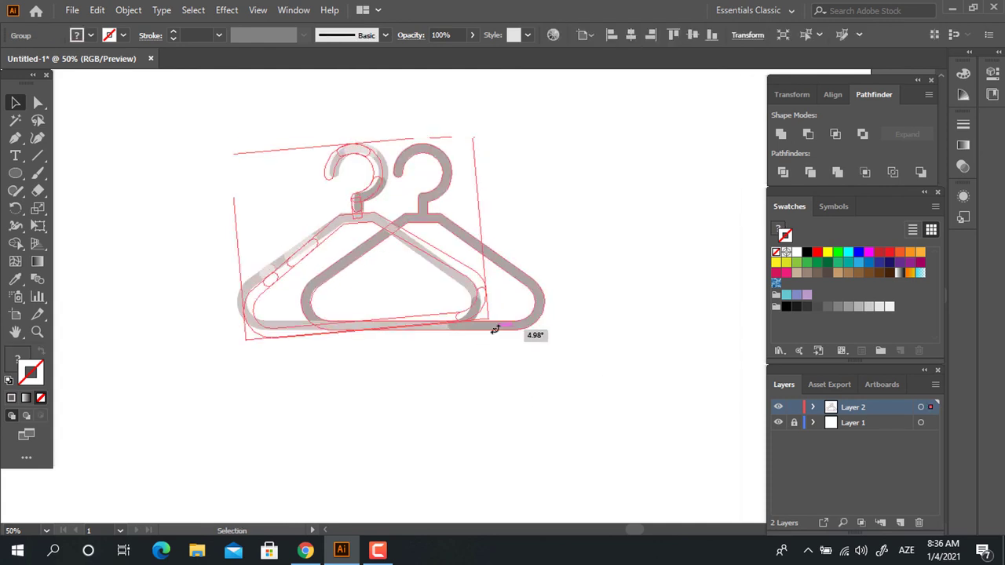
left_click(547, 322)
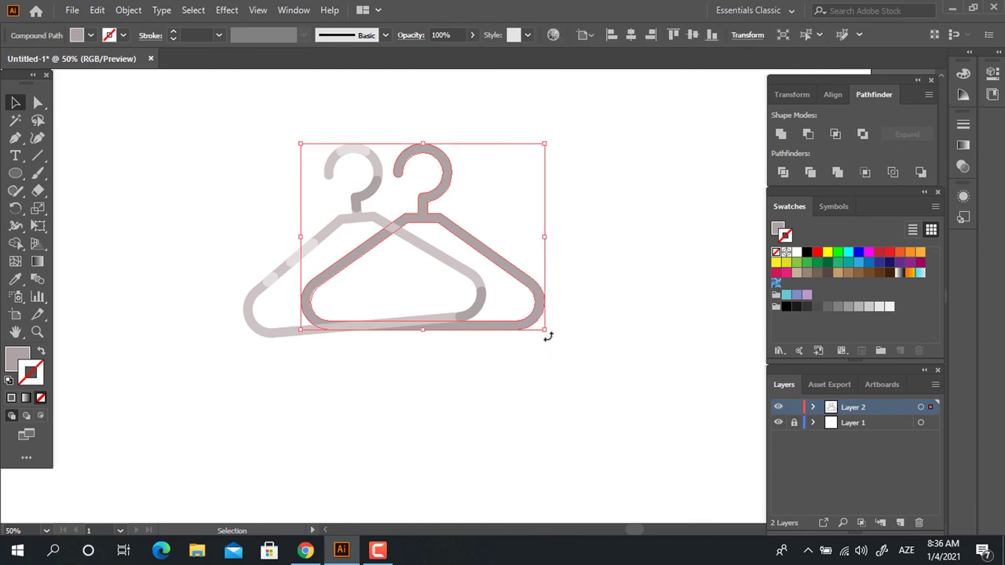
left_click_drag(547, 336, 605, 416)
left_click(597, 405)
Step: Zoom to 66.67% and shift the darker hanger up and to the right
key("z")
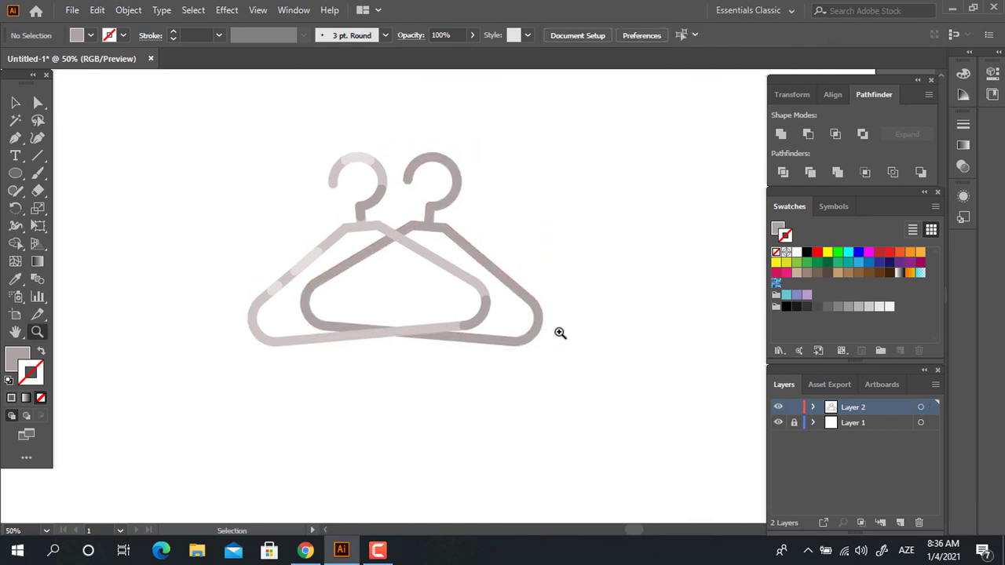
left_click(560, 333)
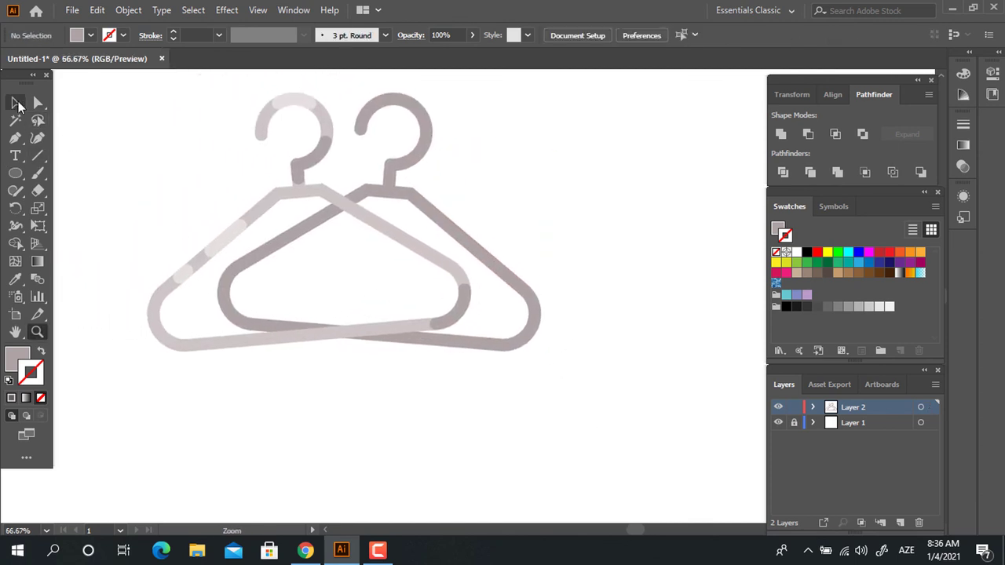
left_click(18, 104)
mouse_move(534, 340)
left_mouse_down()
mouse_move(536, 369)
mouse_move(550, 338)
left_mouse_up()
left_click_drag(511, 420, 553, 448)
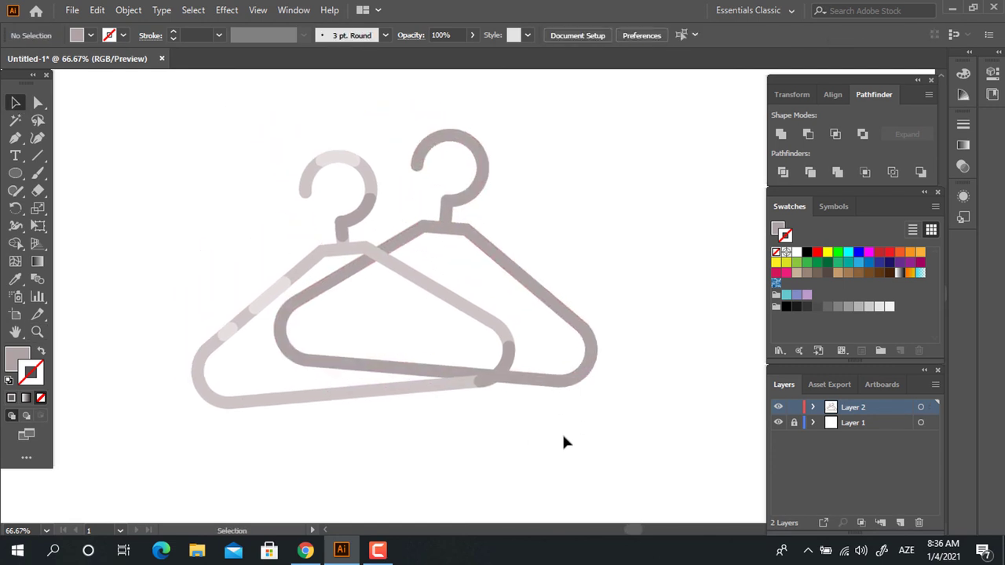
scroll(489, 330, "left", 1)
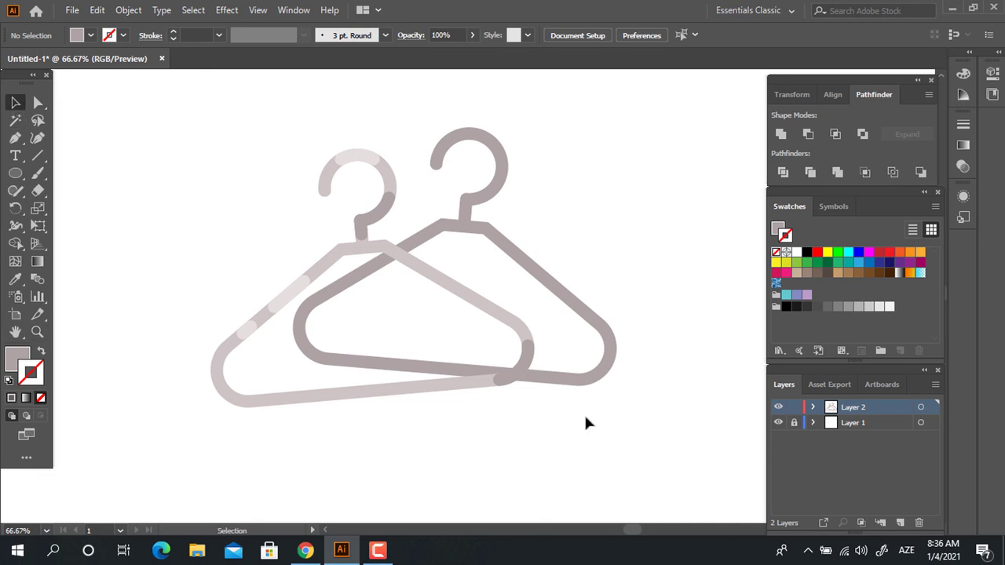
Step: Group the two hangers together and recentre the view on them
left_click_drag(666, 466, 94, 132)
right_click(491, 239)
left_click(518, 355)
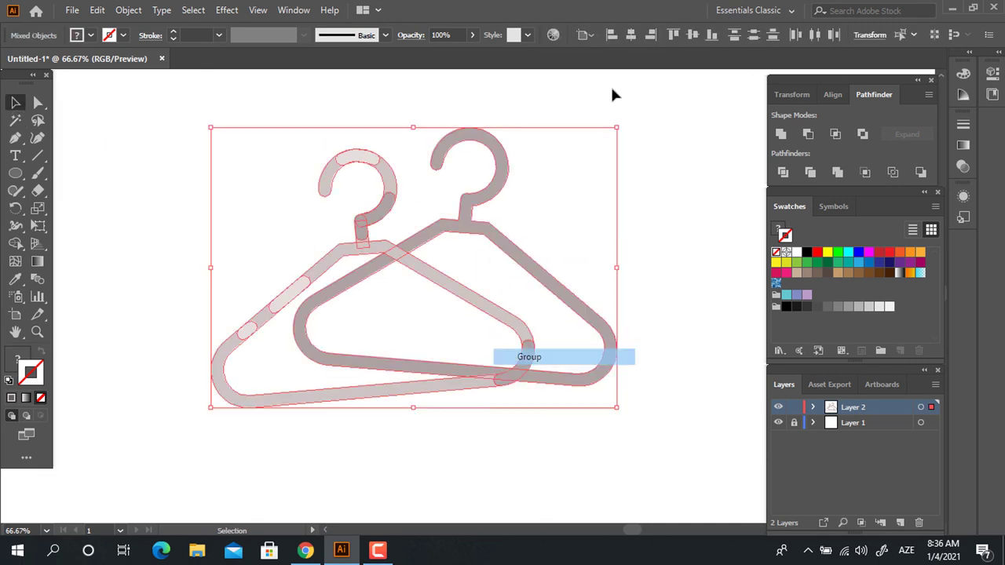
scroll(634, 235, "right", 2)
scroll(587, 150, "up", 3)
left_click_drag(588, 150, 669, 78)
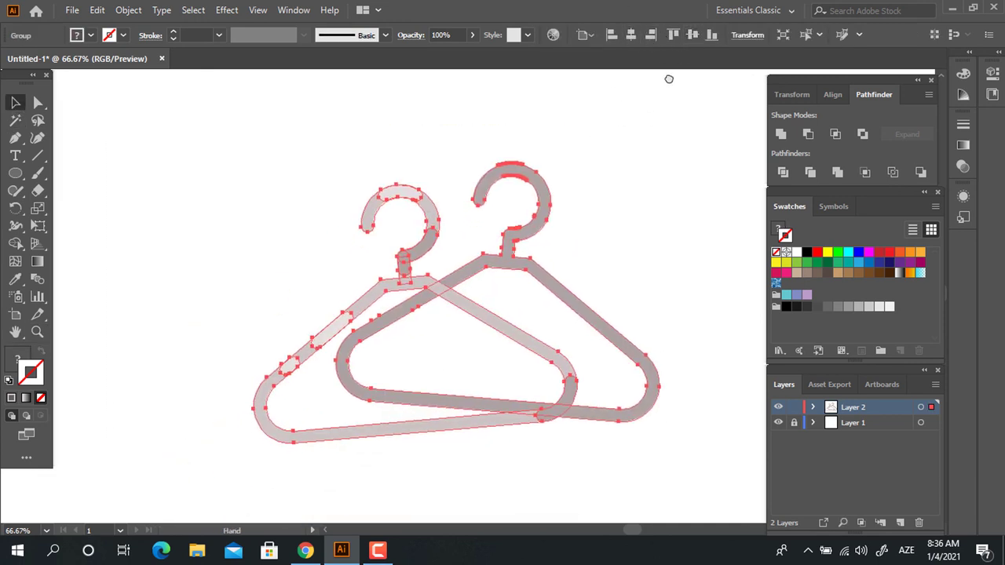
left_click(691, 218)
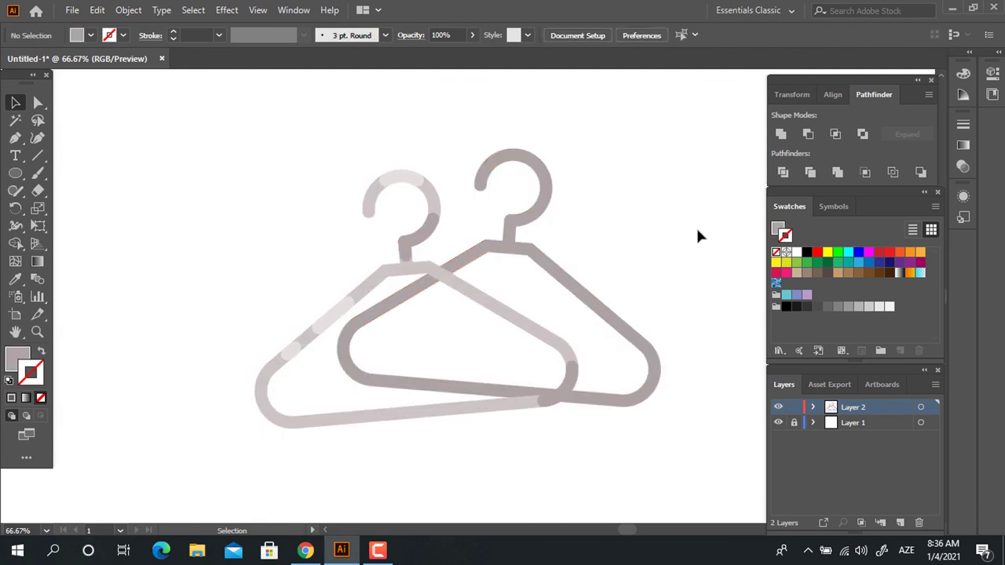